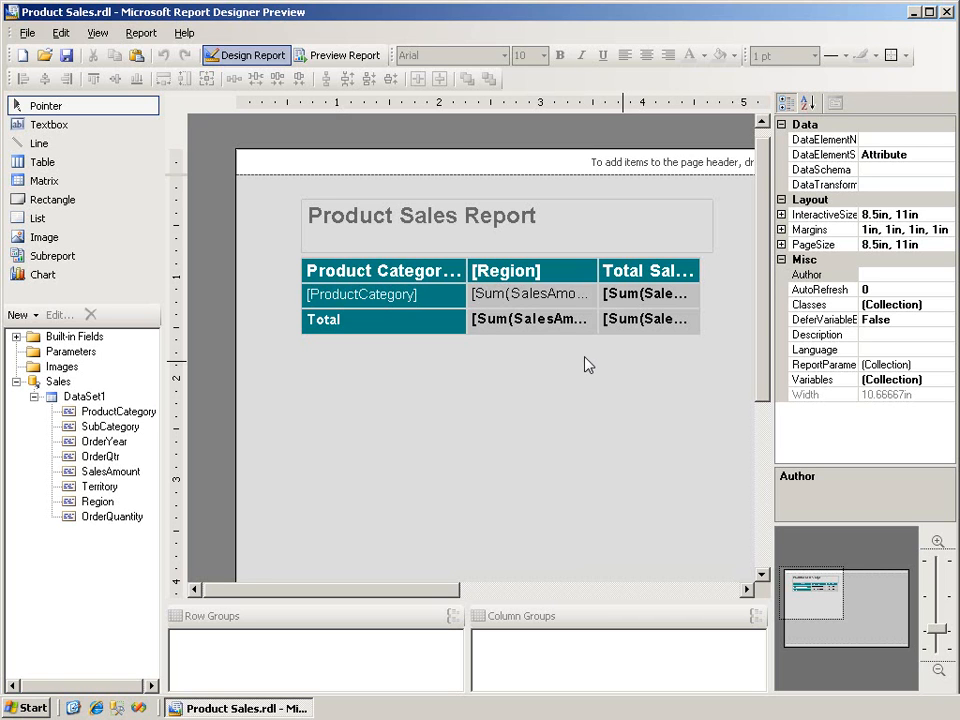
Preview the rendered Product Sales report and return to the design view
left_click(348, 58)
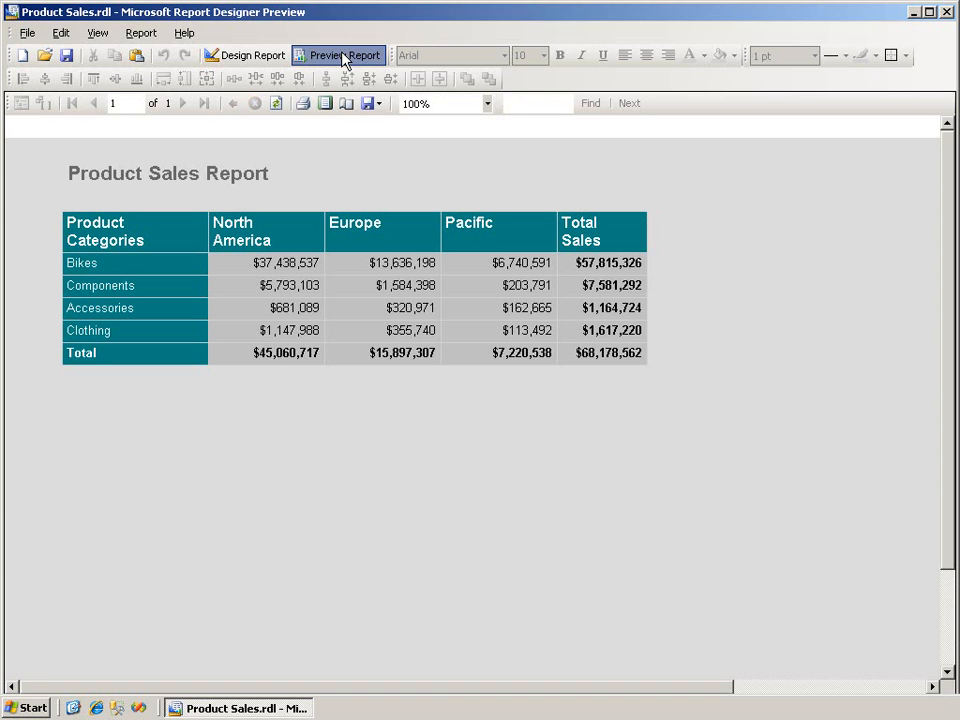
left_click(266, 58)
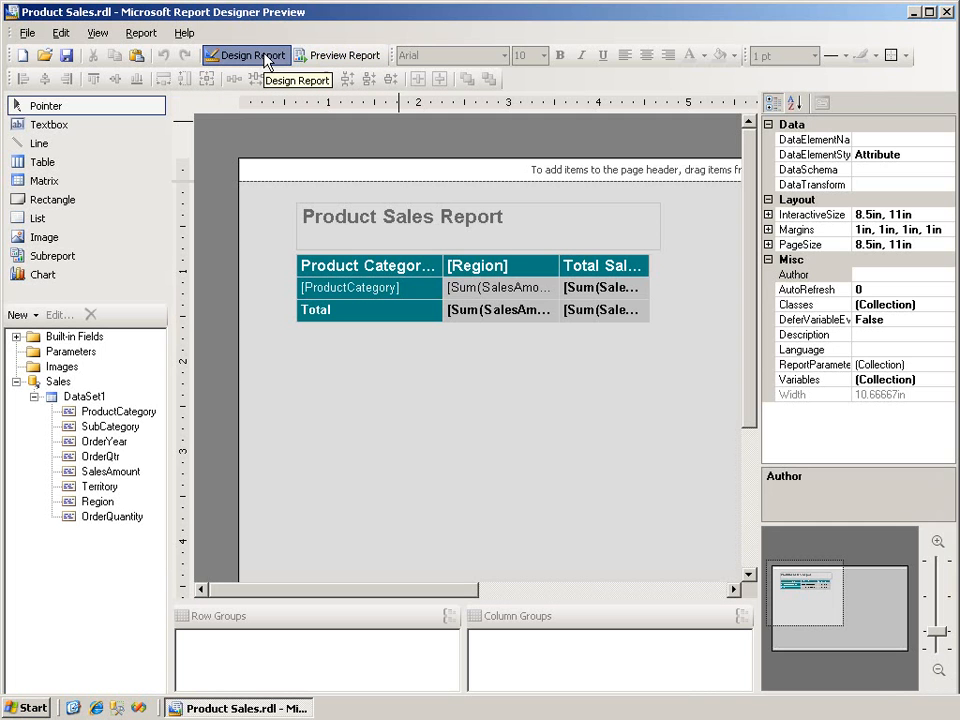
Add an adjacent column group to the right of the Total Sales column, grouped on =Fields!OrderYear.Value
left_click_drag(938, 632, 940, 641)
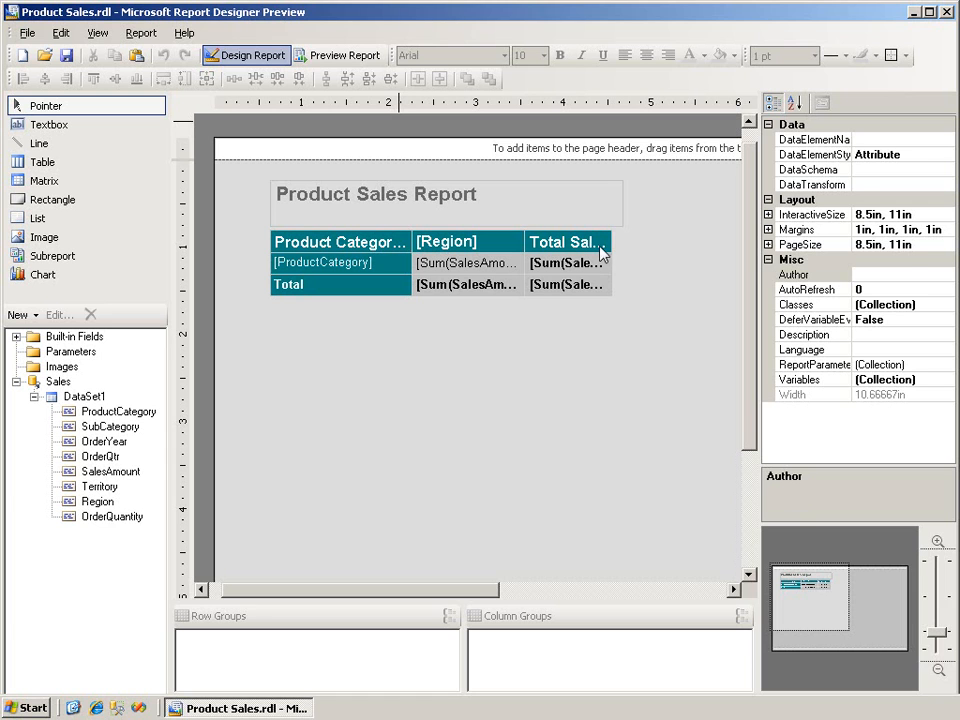
mouse_move(598, 245)
right_click(598, 245)
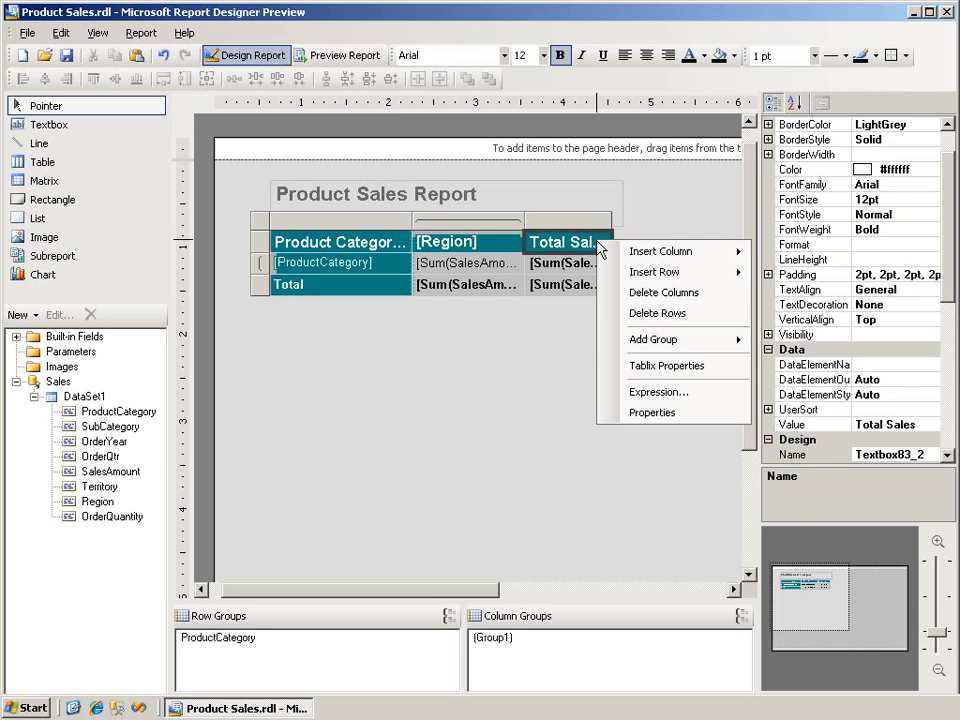
mouse_move(655, 345)
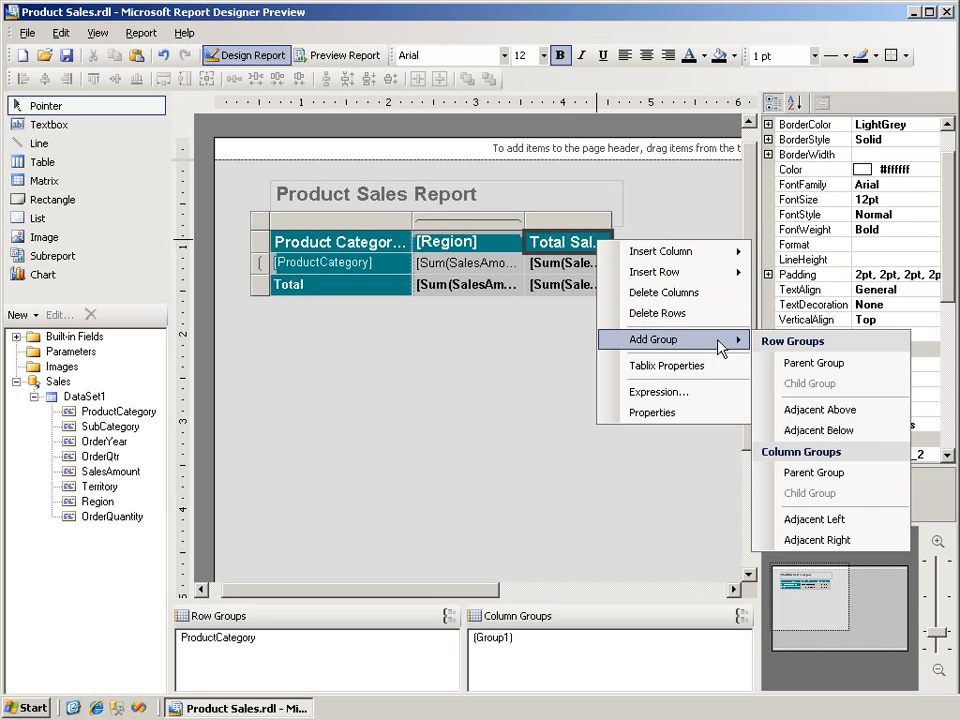
left_click(818, 541)
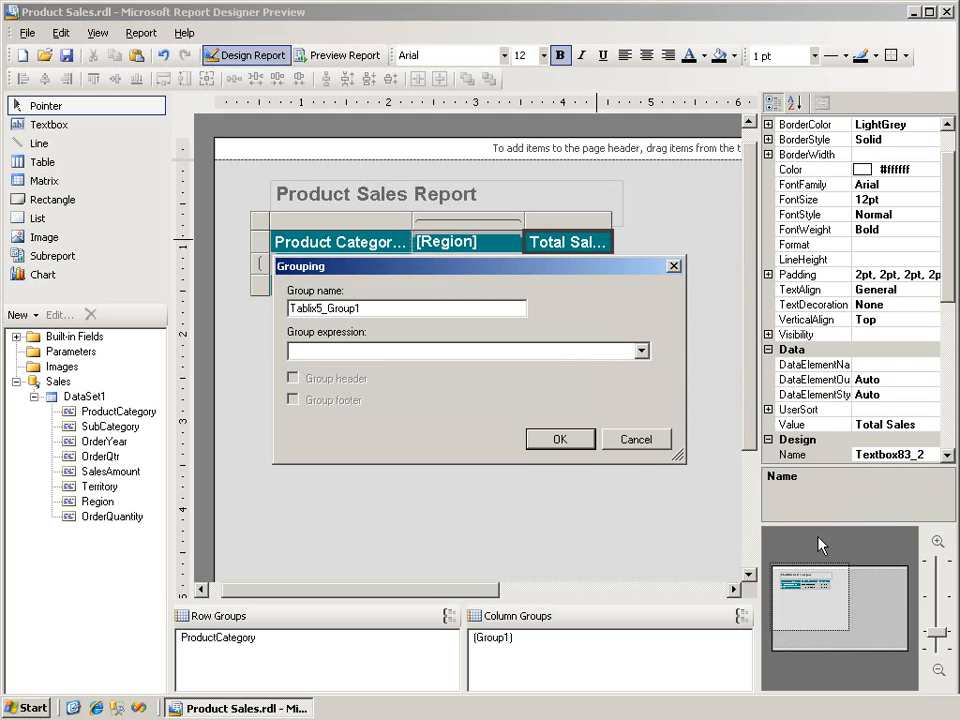
left_click(641, 351)
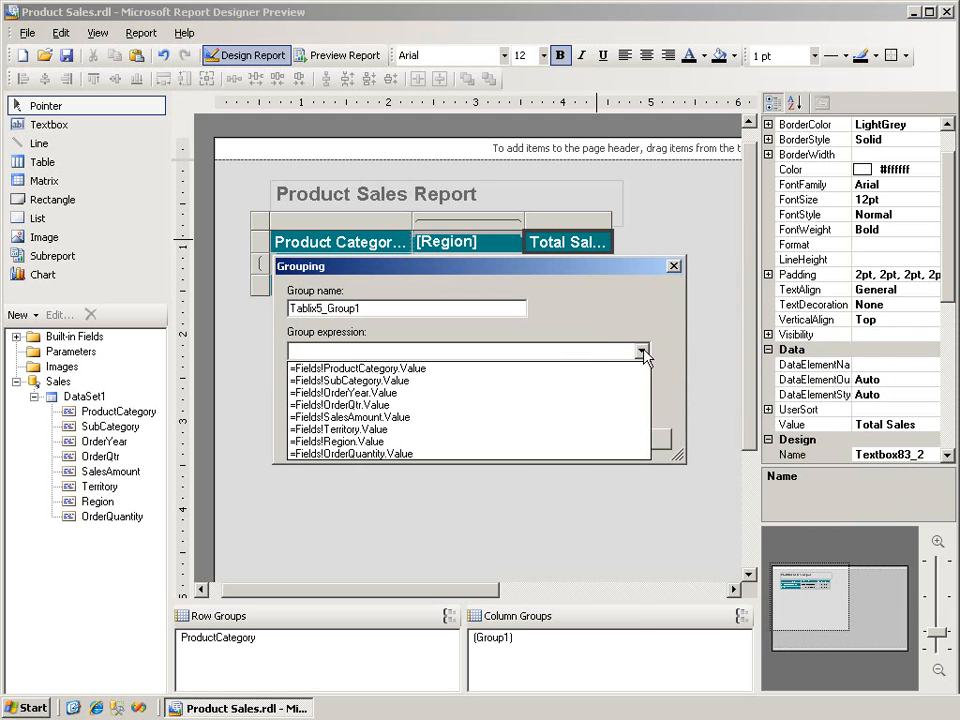
left_click(615, 393)
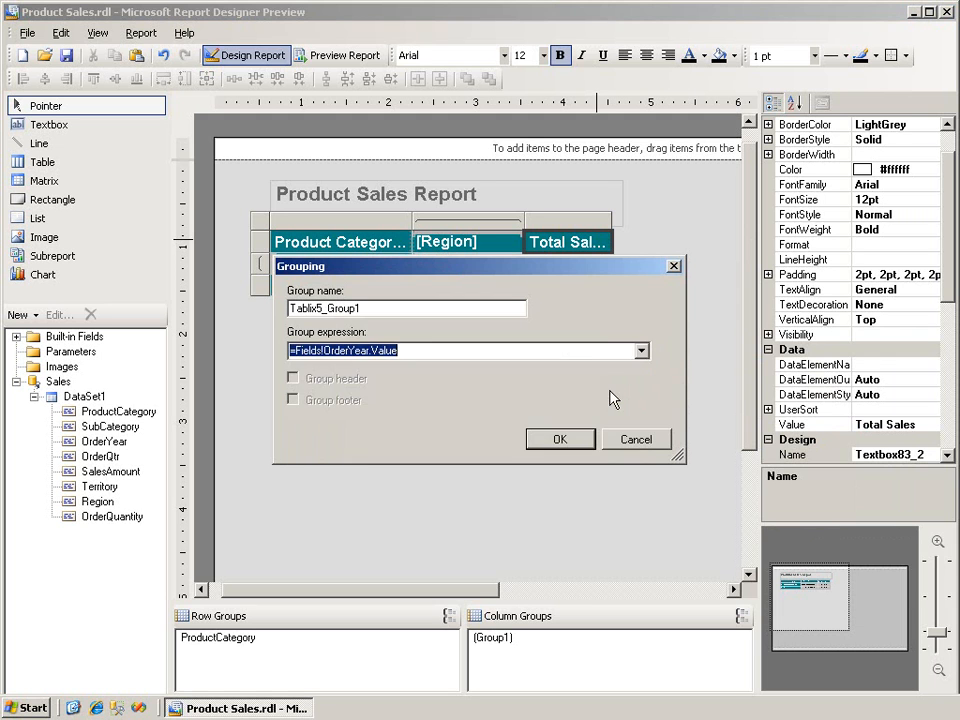
left_click(560, 440)
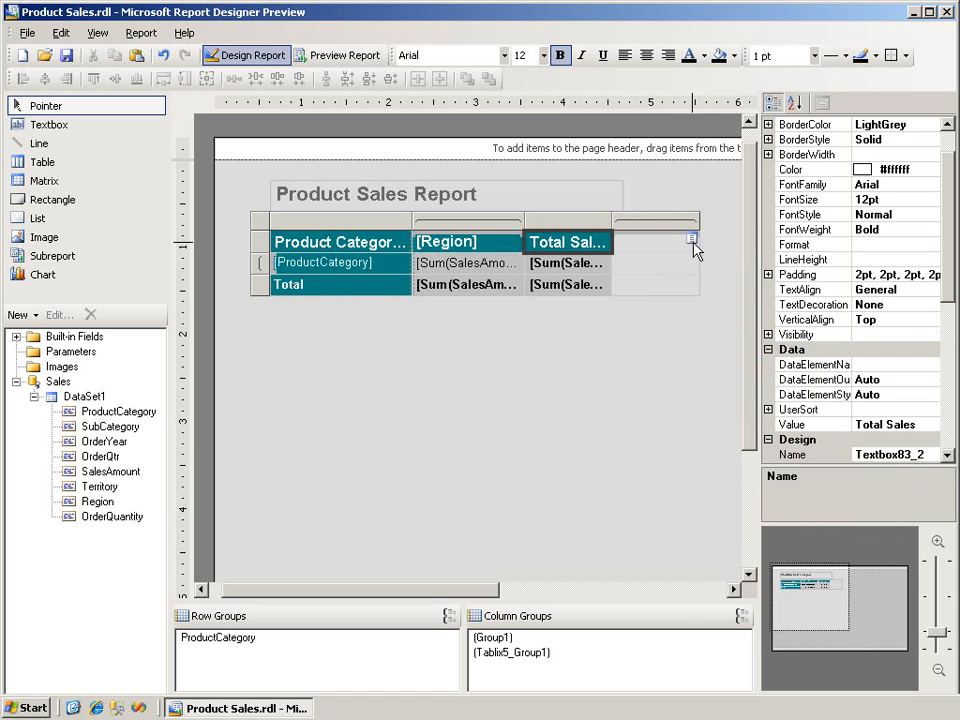
Fill the new column's header cell with the OrderYear field and remove the Sum aggregate from its expression
left_click(692, 244)
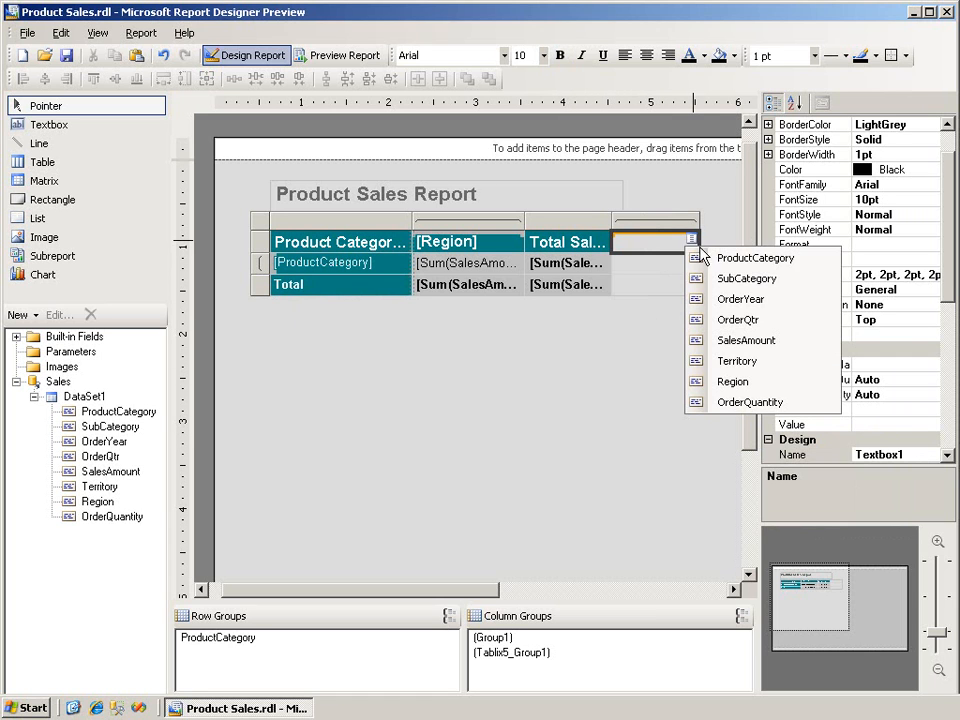
left_click(740, 299)
left_click(890, 424)
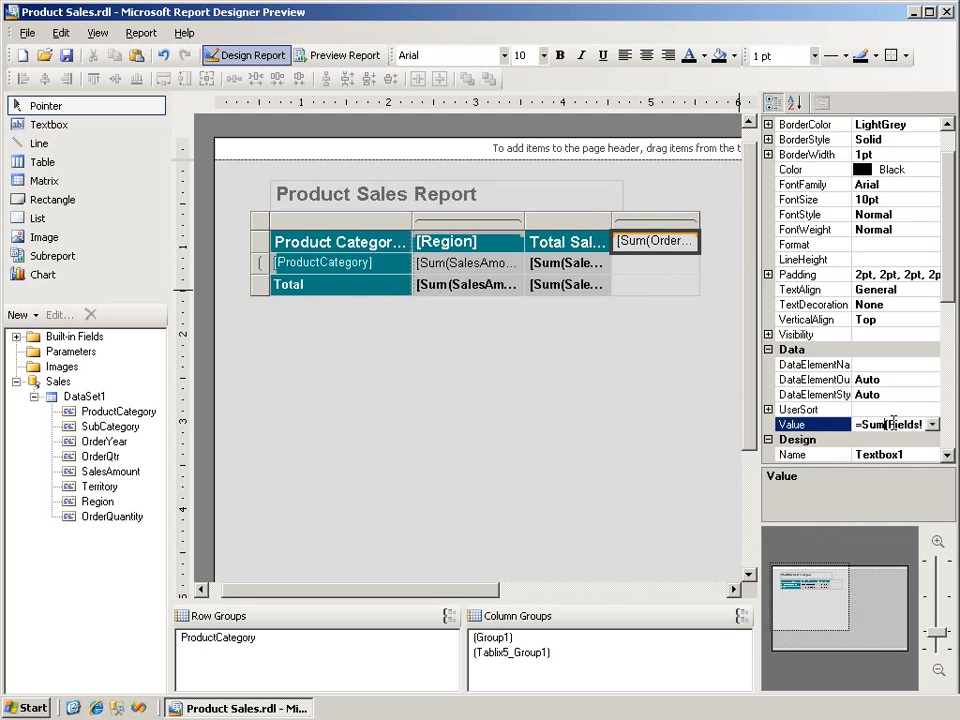
key("BackSpace")
key("BackSpace")
key("BackSpace")
key("BackSpace")
key("Return")
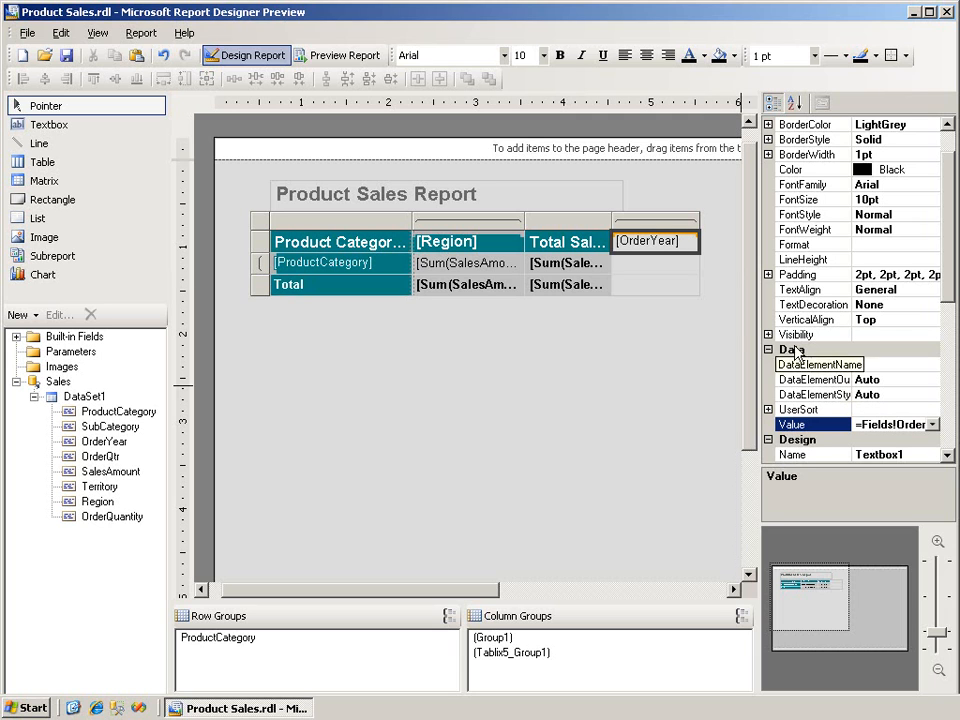
Insert the OrderQuantity field in the product category and Total rows of the OrderYear column
left_click(691, 262)
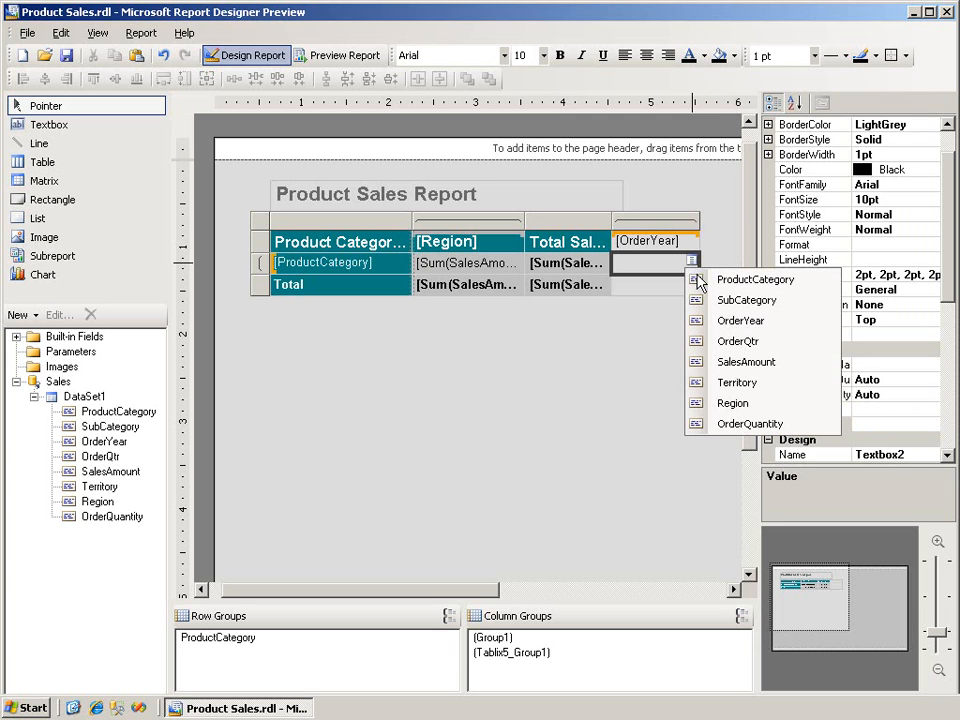
left_click(725, 424)
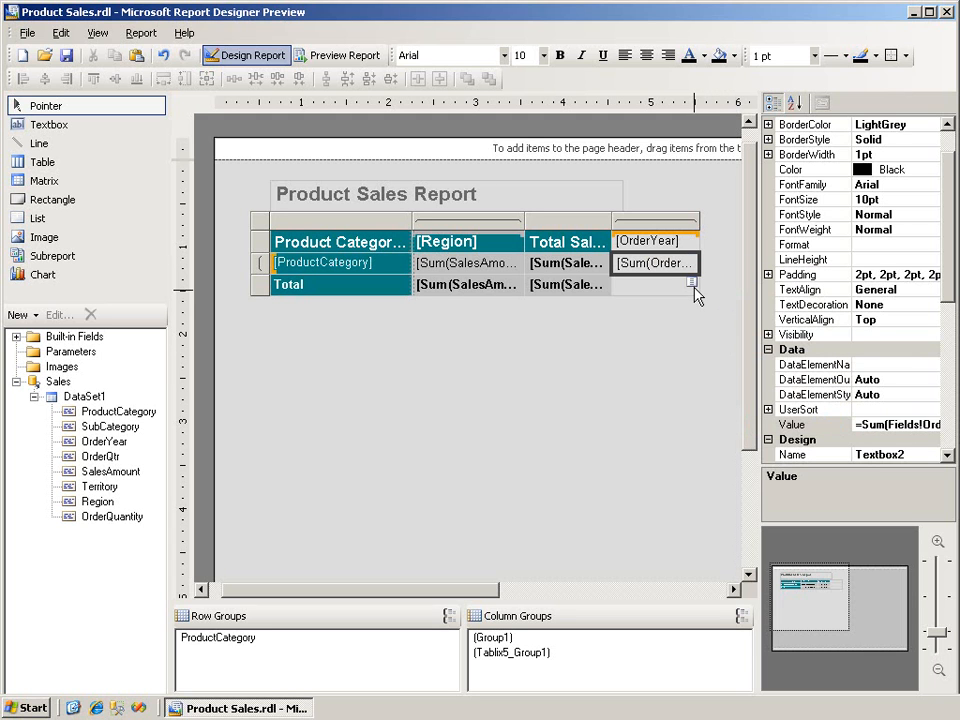
left_click(691, 284)
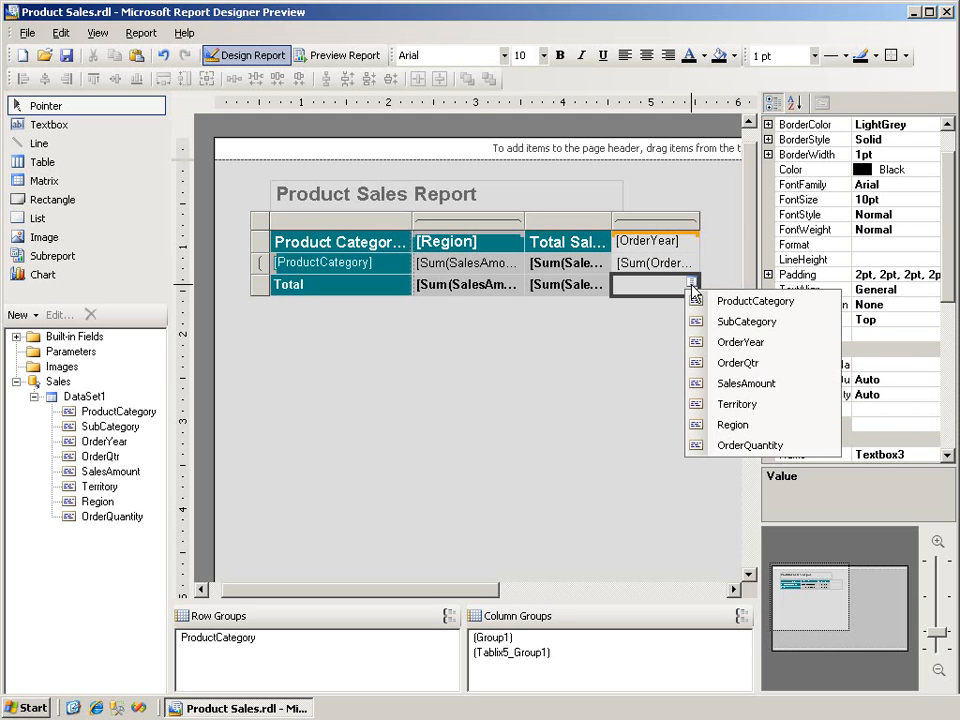
left_click(728, 446)
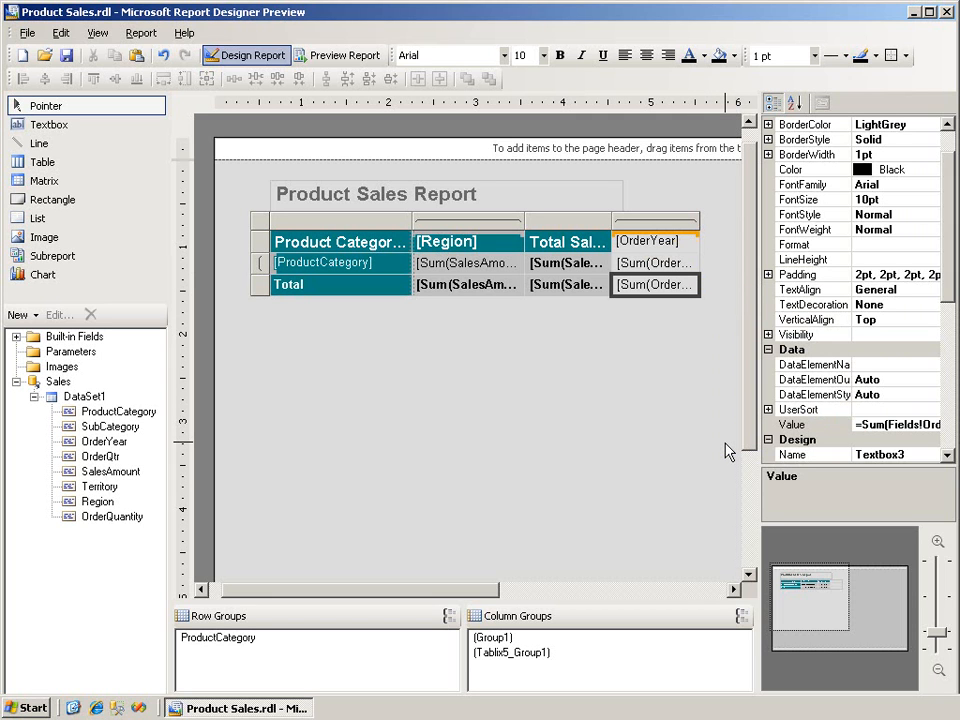
left_click(728, 452)
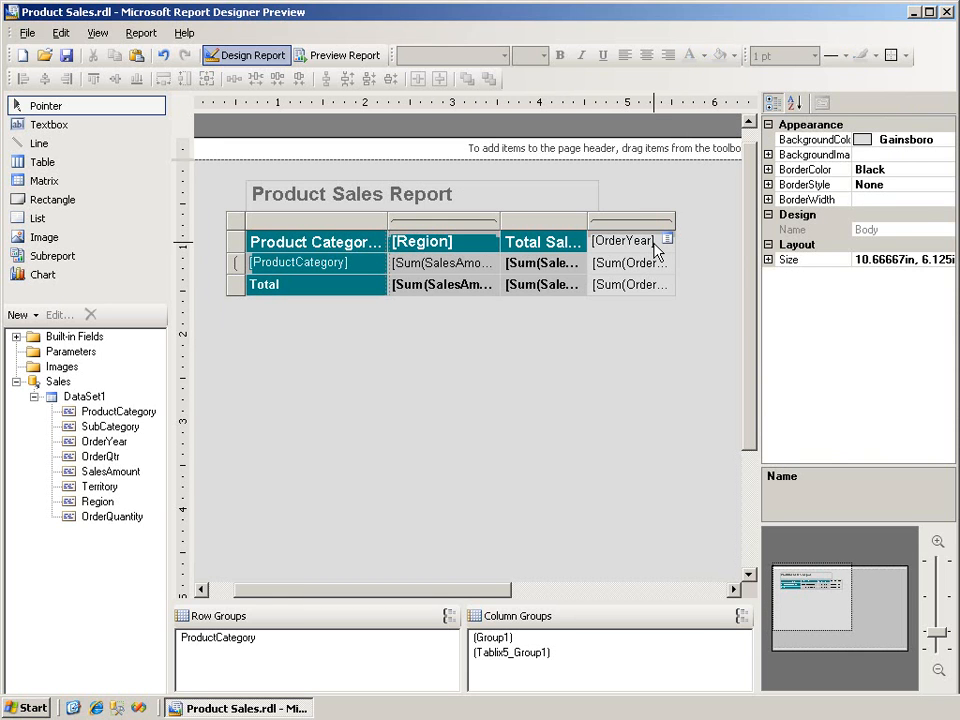
Add a subtotal for the OrderYear group and replace the new column's header with "Total Quantity"
right_click(655, 250)
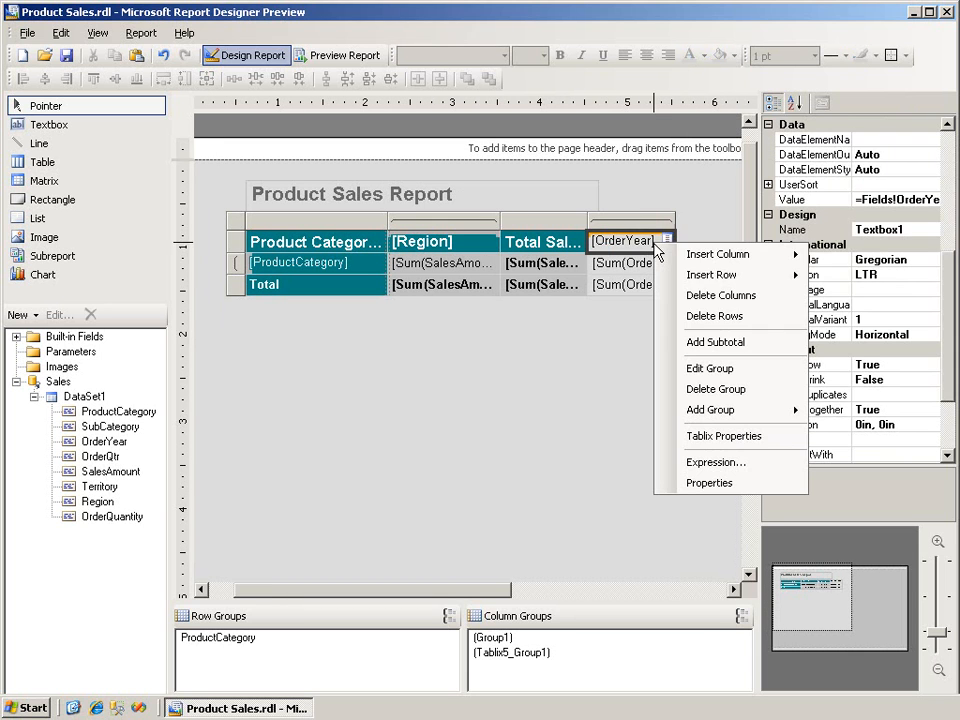
left_click(707, 345)
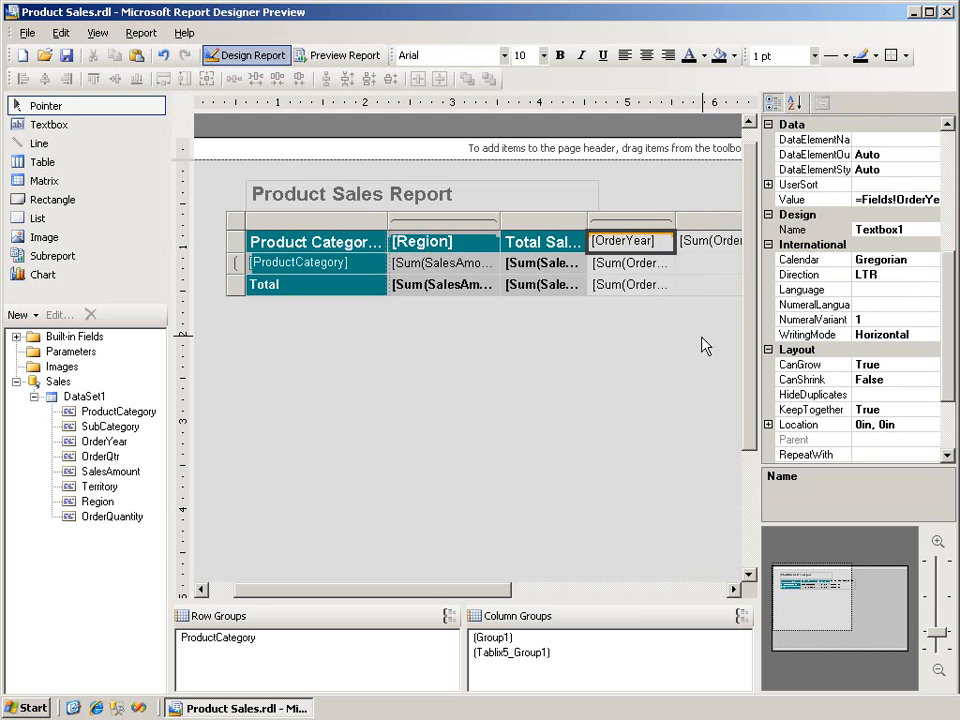
left_click_drag(480, 593, 510, 593)
left_click(636, 244)
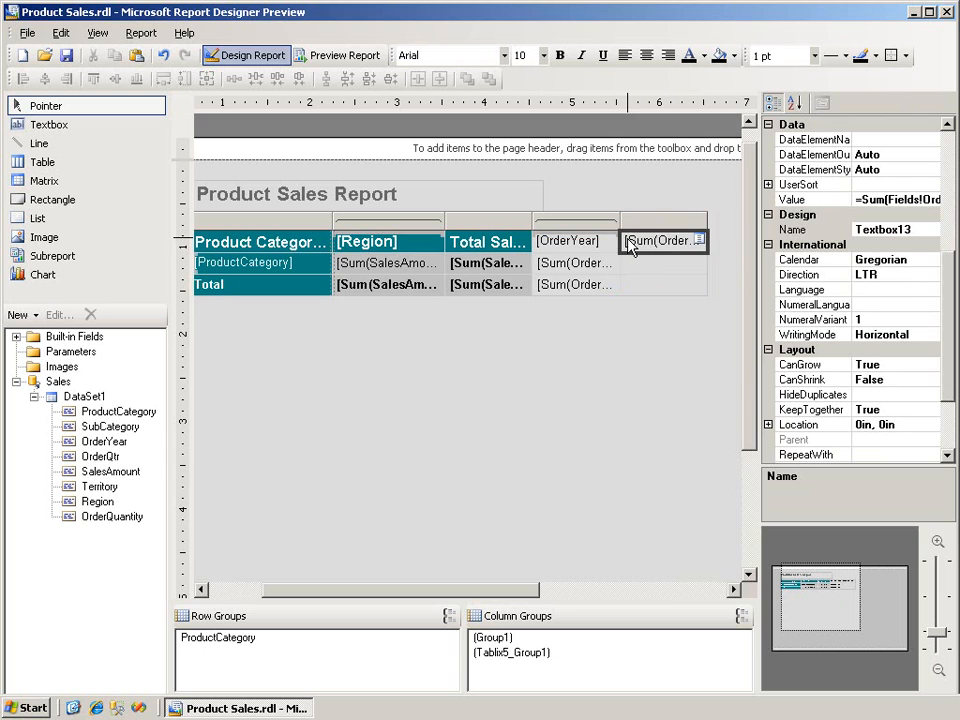
left_click(626, 242)
key("Delete")
key("Delete")
key("Delete")
key("Delete")
key("Delete")
key("Delete")
key("Delete")
key("Delete")
key("Delete")
key("Delete")
key("Delete")
key("Delete")
key("Delete")
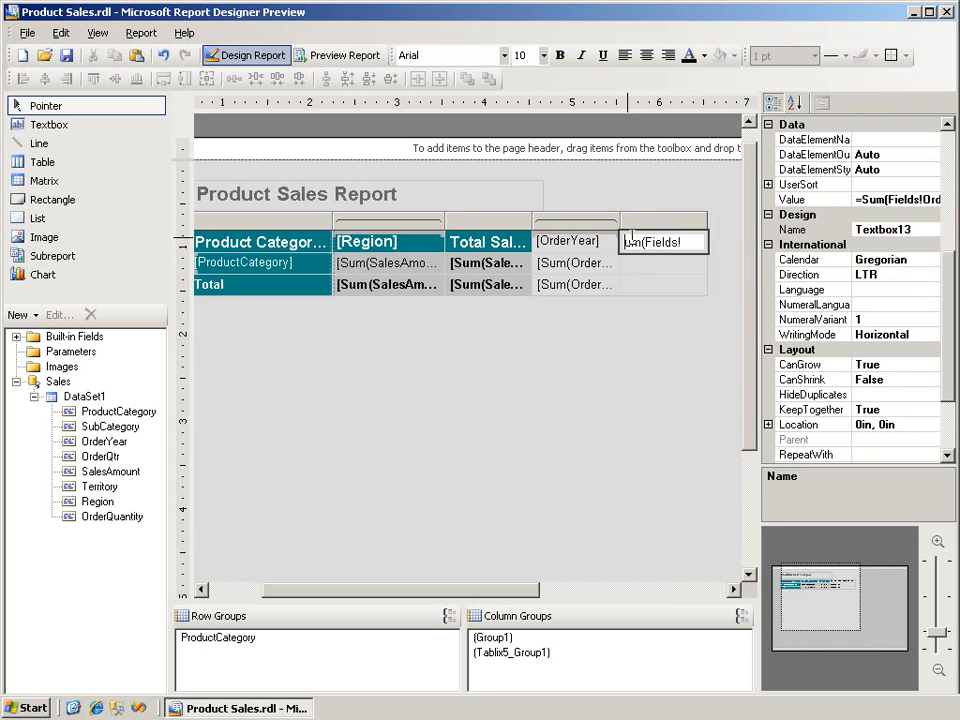
key("Delete")
key("Delete")
key("Delete")
key("Delete")
key("Delete")
key("Delete")
key("Delete")
key("Delete")
key("Delete")
key("Delete")
key("Delete")
key("Delete")
key("Delete")
key("Delete")
key("Delete")
type("Total Quantity")
key("Escape")
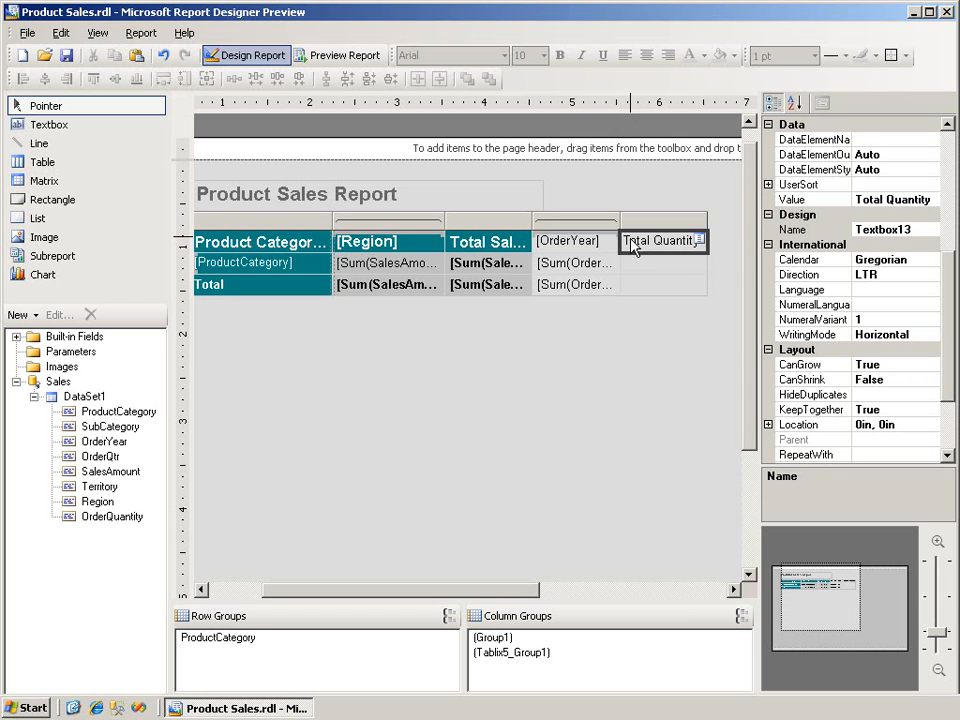
Insert the OrderQuantity field in the product category and Total rows of the Total Quantity column
left_click(700, 261)
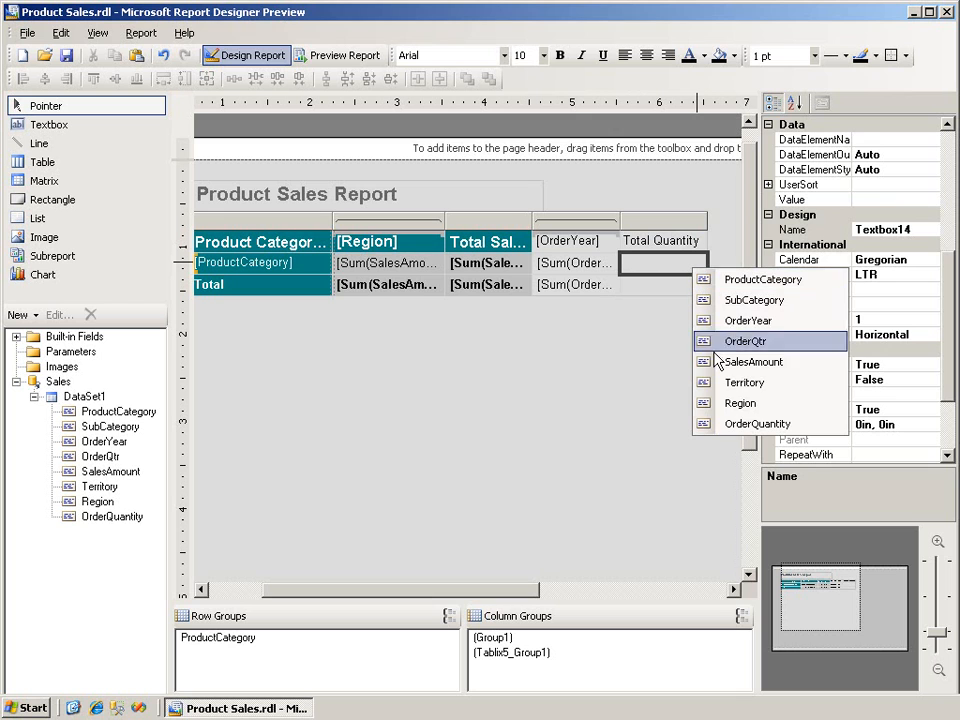
left_click(730, 426)
left_click(701, 287)
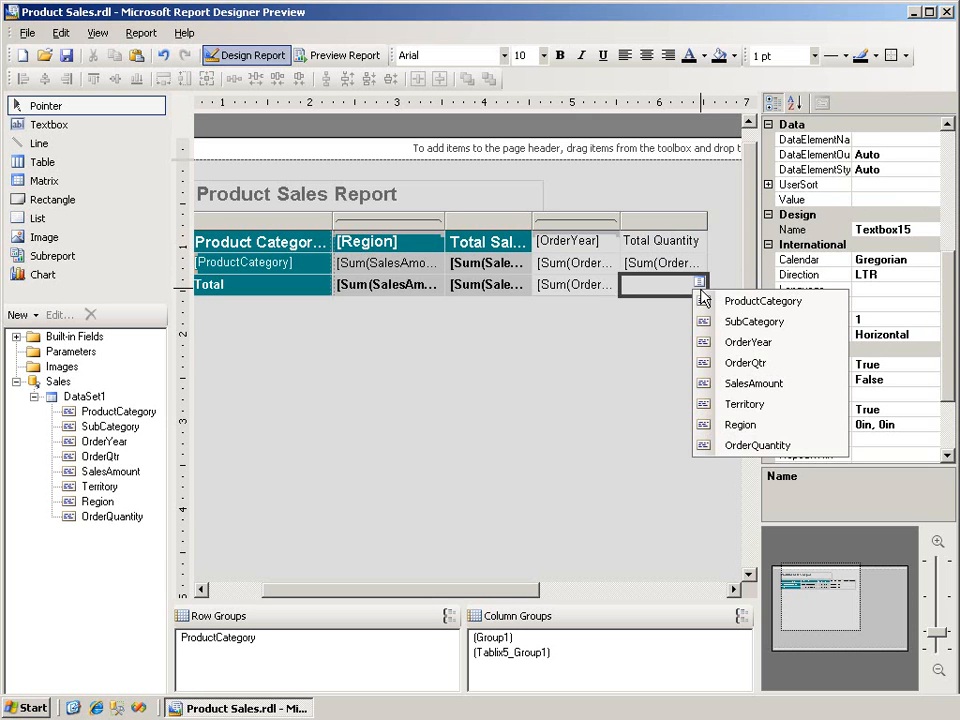
left_click(740, 449)
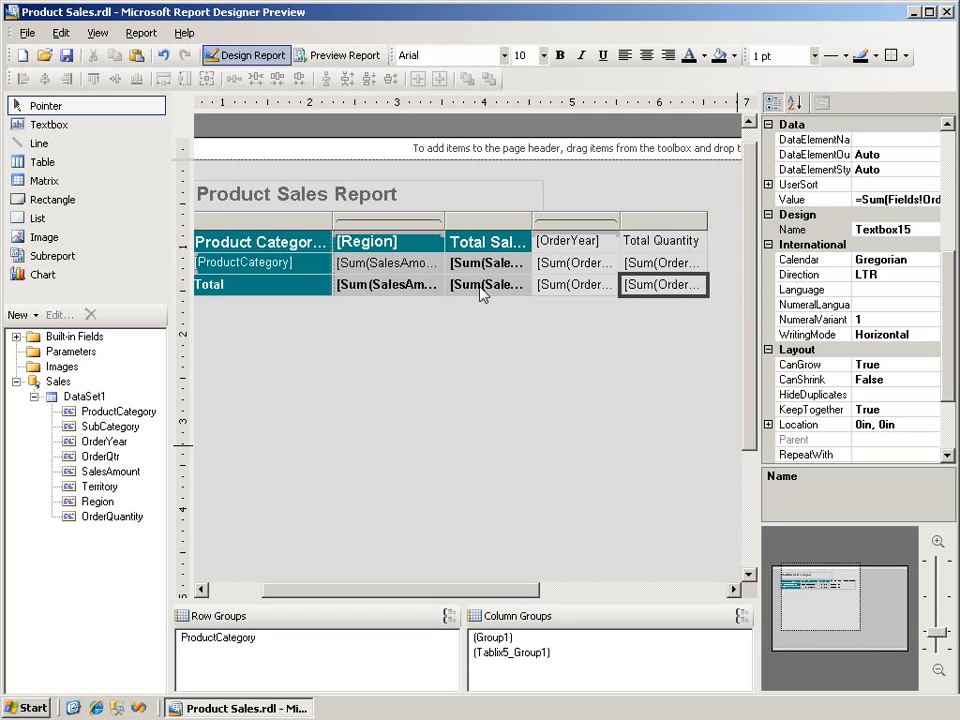
Preview the report with the added order year and Total Quantity columns, and return to the design view
left_click(361, 58)
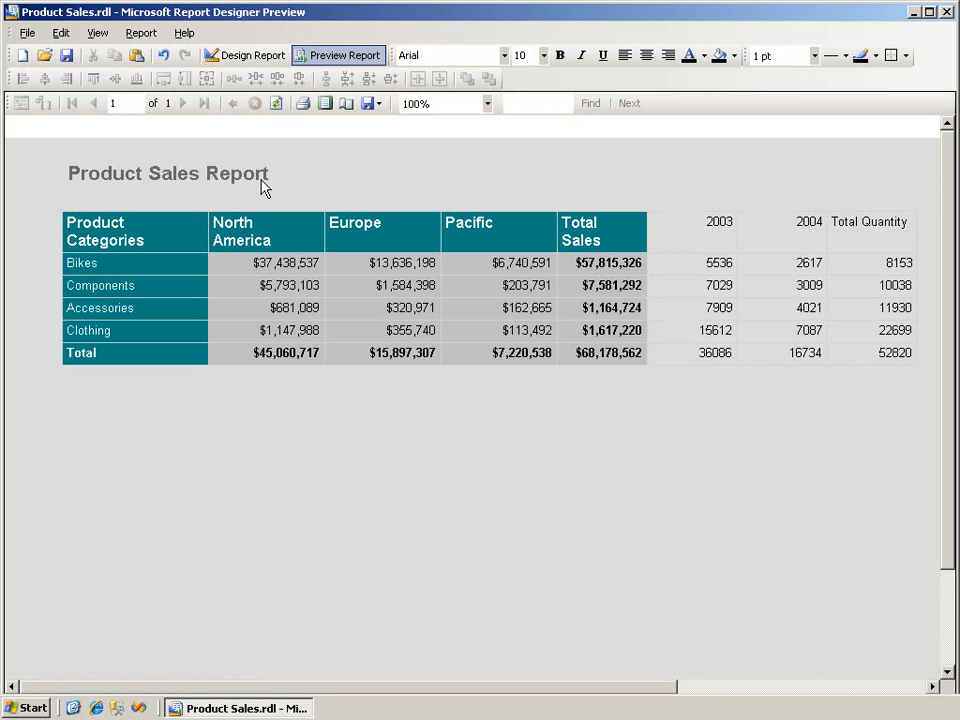
left_click(253, 57)
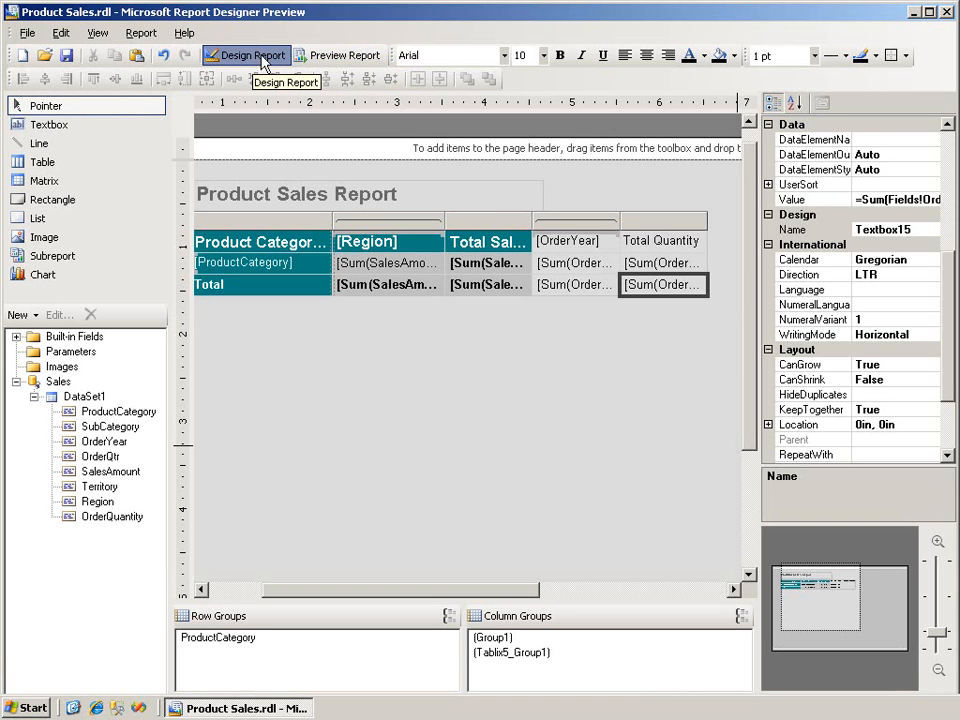
Center the Product Sales Report title and stretch its text box across the full width of the table
left_click(544, 195)
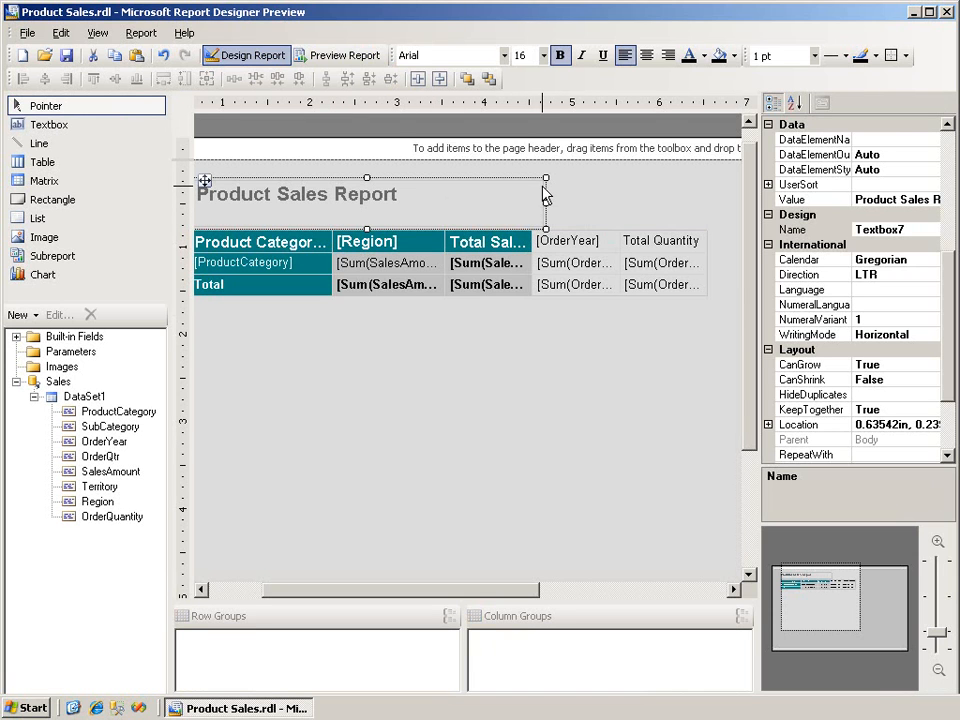
left_click(646, 57)
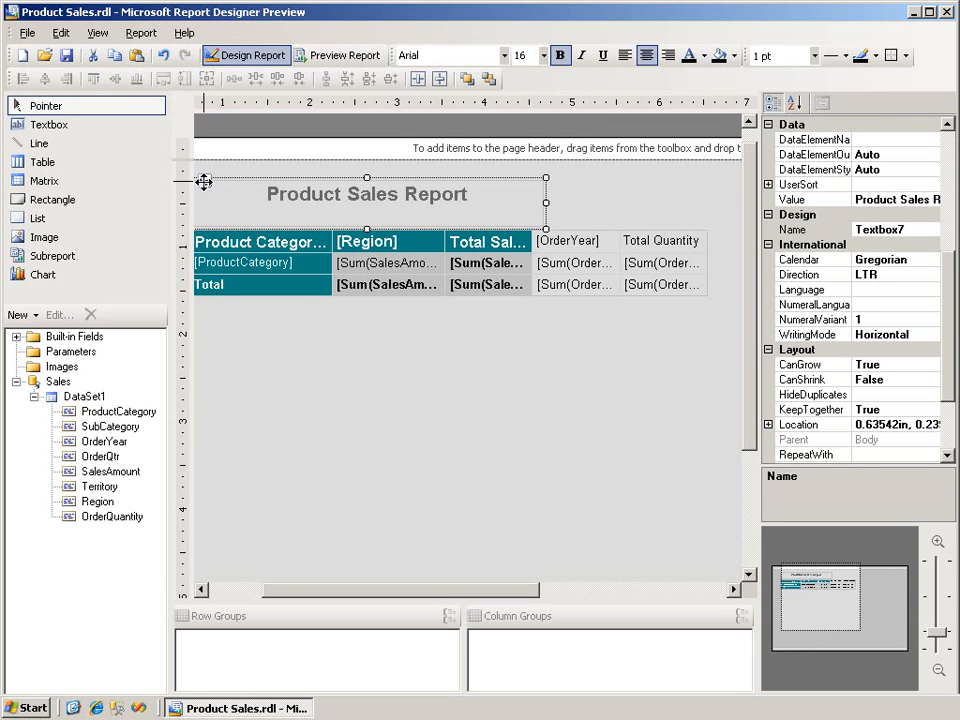
left_click_drag(204, 181, 364, 183)
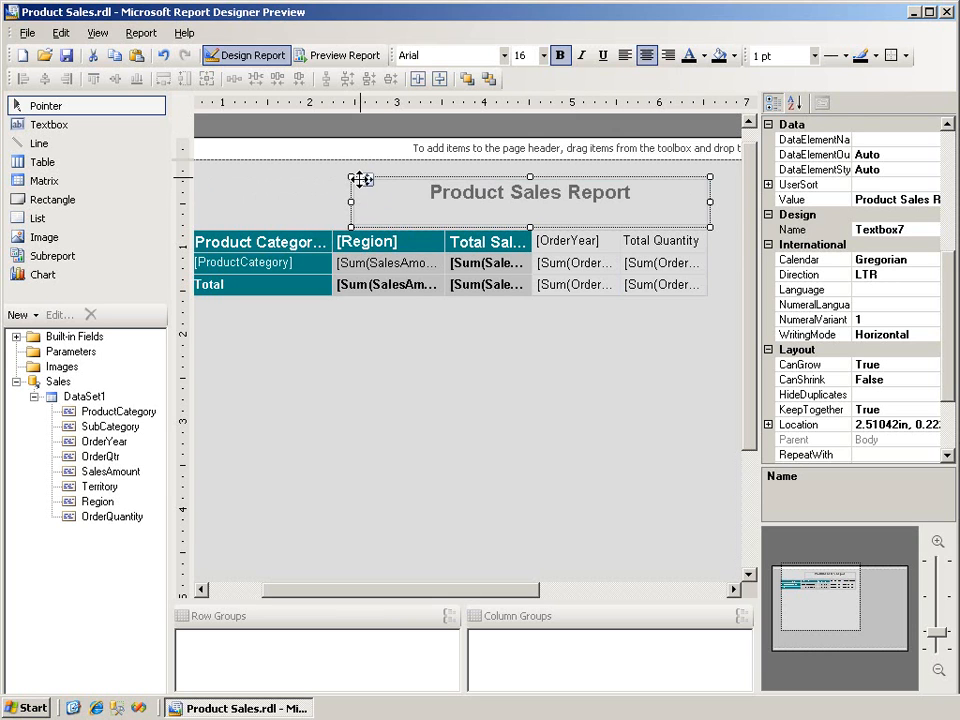
left_click_drag(350, 201, 291, 193)
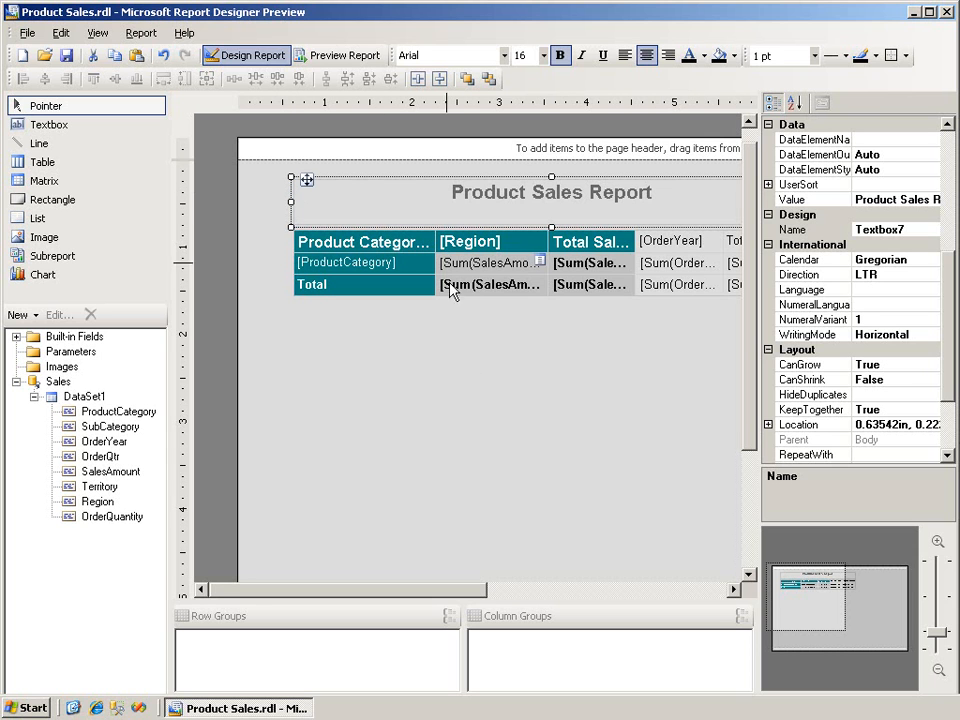
Set the background color of the OrderYear header cell to Teal
left_click_drag(473, 594, 541, 590)
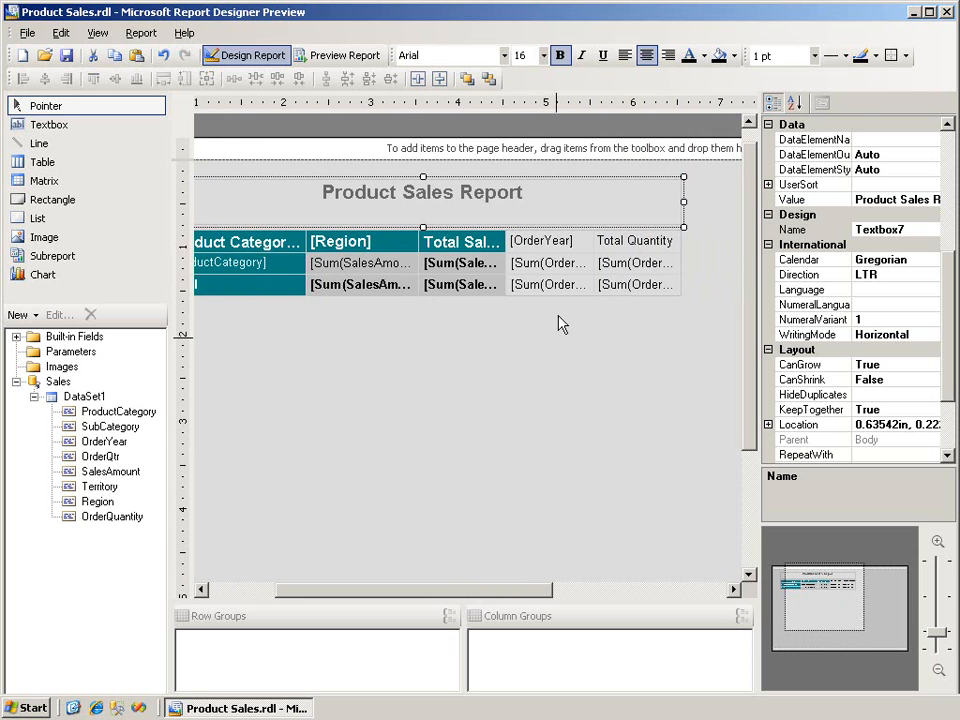
left_click(578, 245)
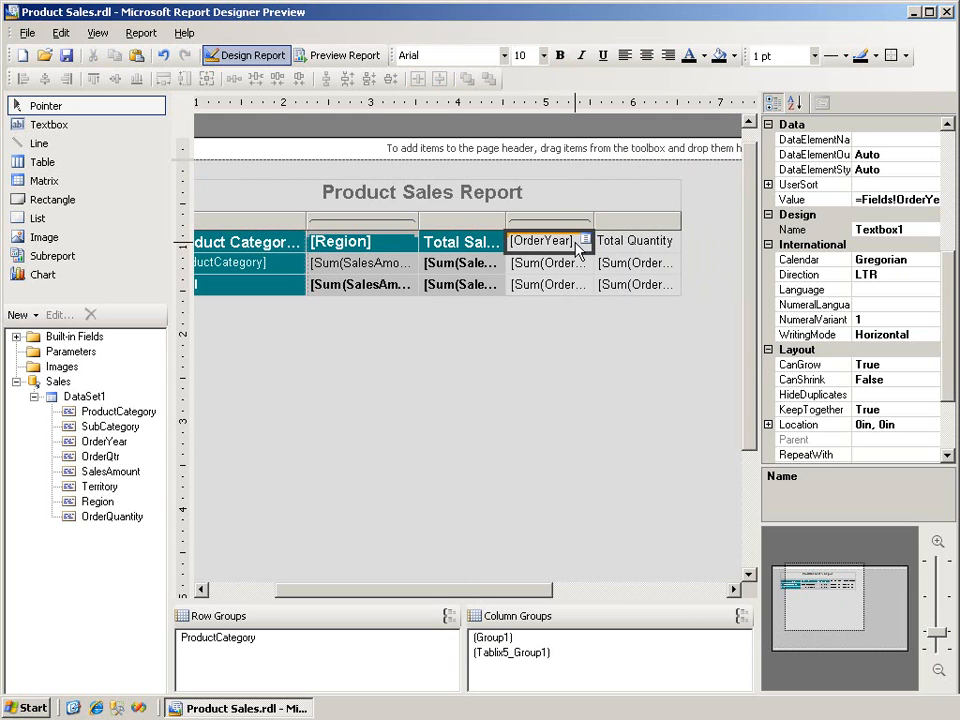
left_click_drag(950, 287, 945, 145)
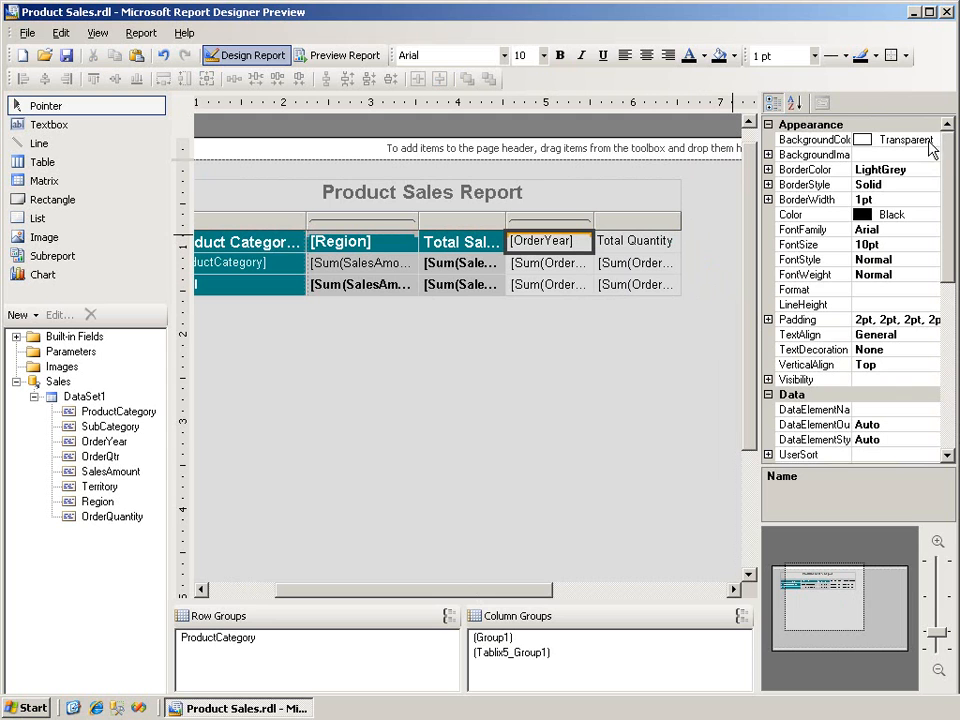
left_click(926, 141)
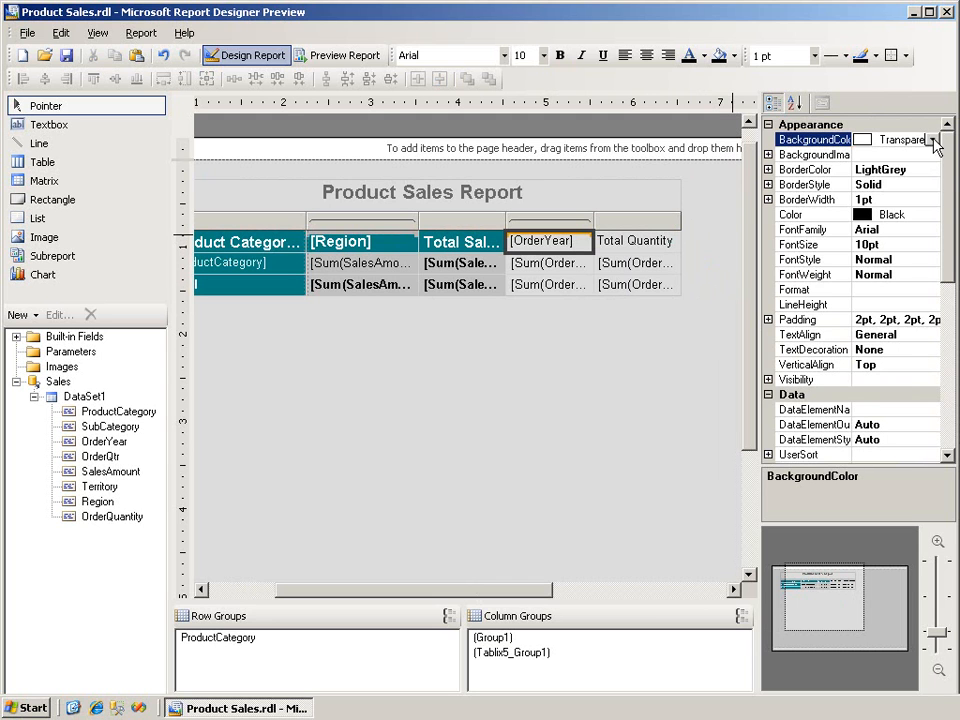
left_click(932, 140)
left_click_drag(934, 186, 928, 266)
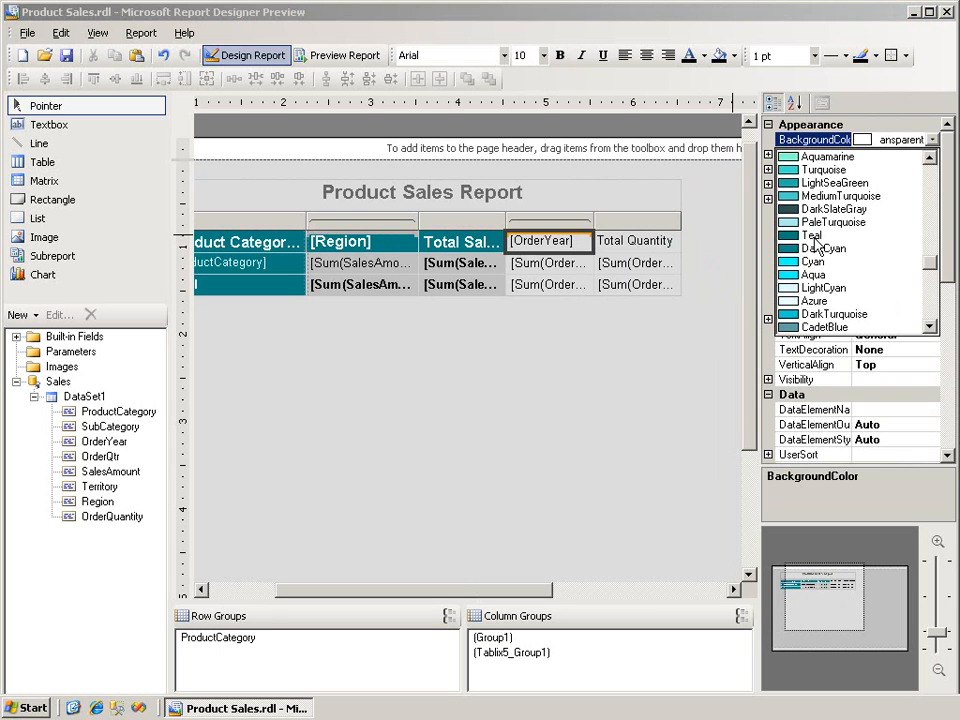
left_click(813, 236)
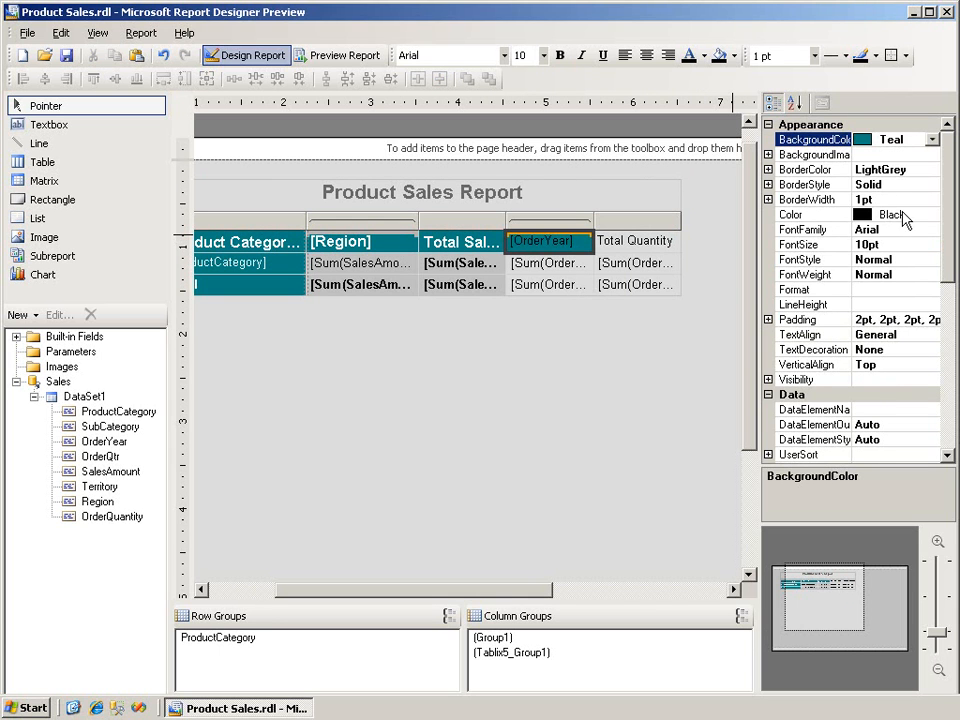
Format the OrderYear header cell's text as white, 12 pt and bold
left_click(905, 215)
left_click(932, 215)
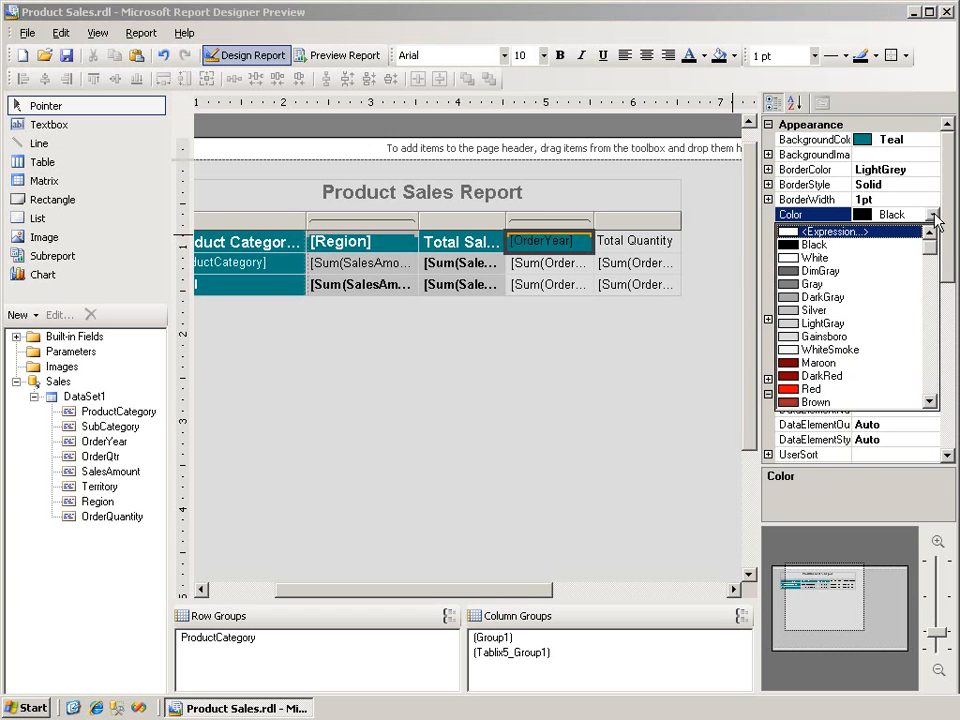
left_click(815, 259)
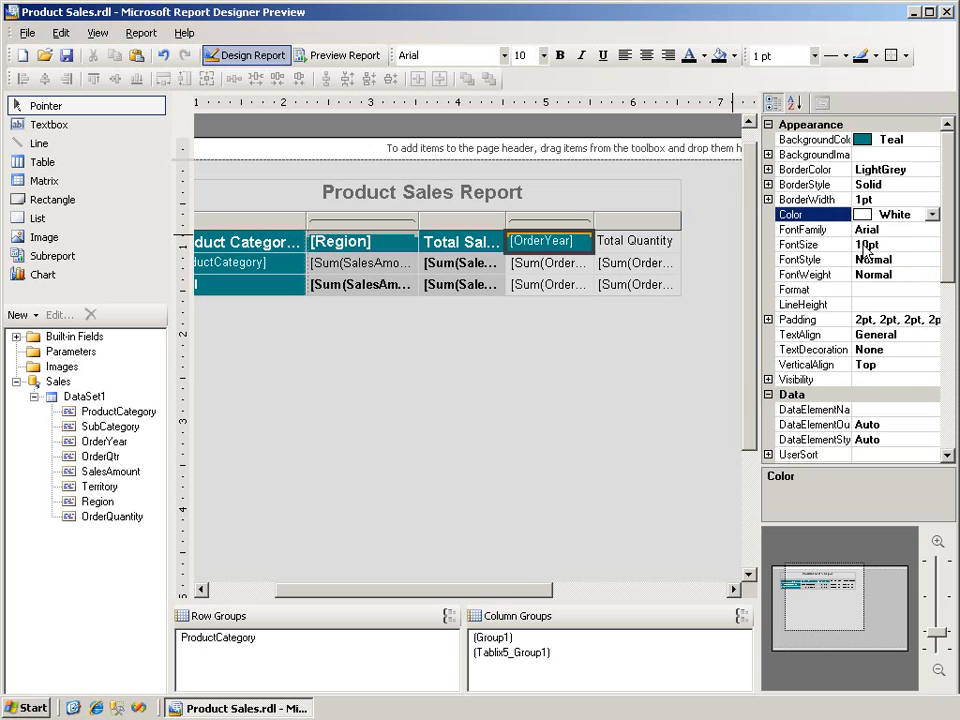
left_click(863, 245)
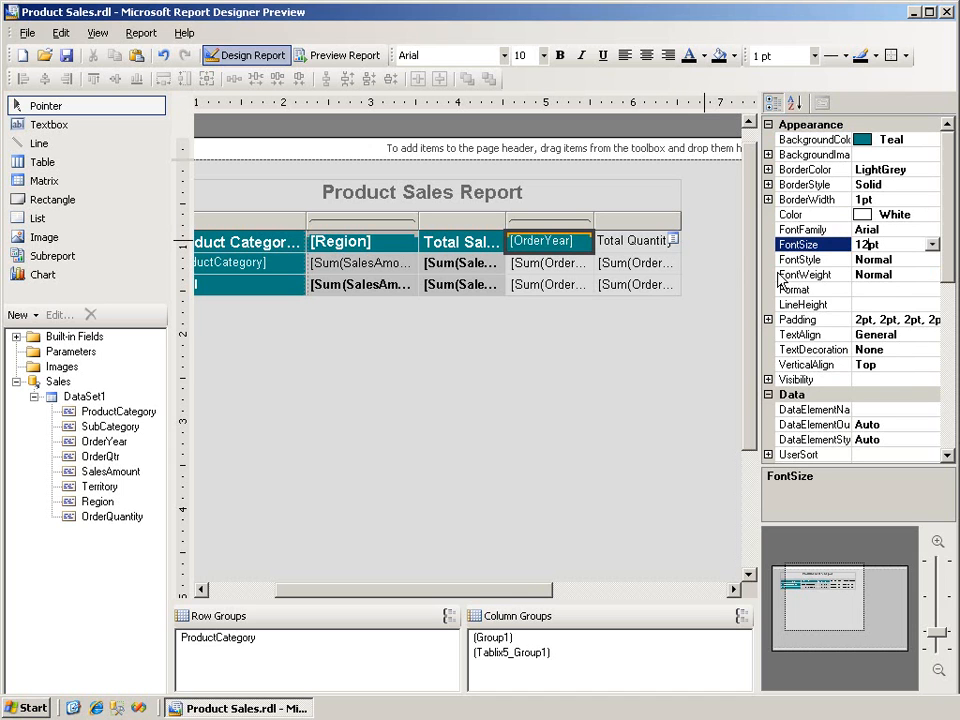
left_click(891, 274)
left_click(932, 275)
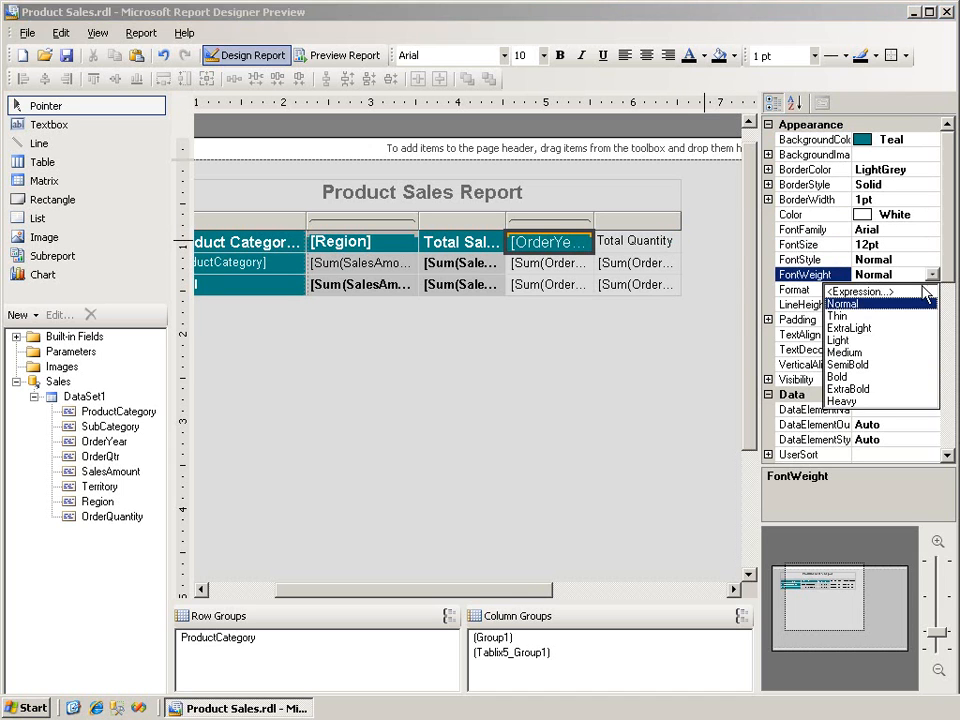
left_click(840, 378)
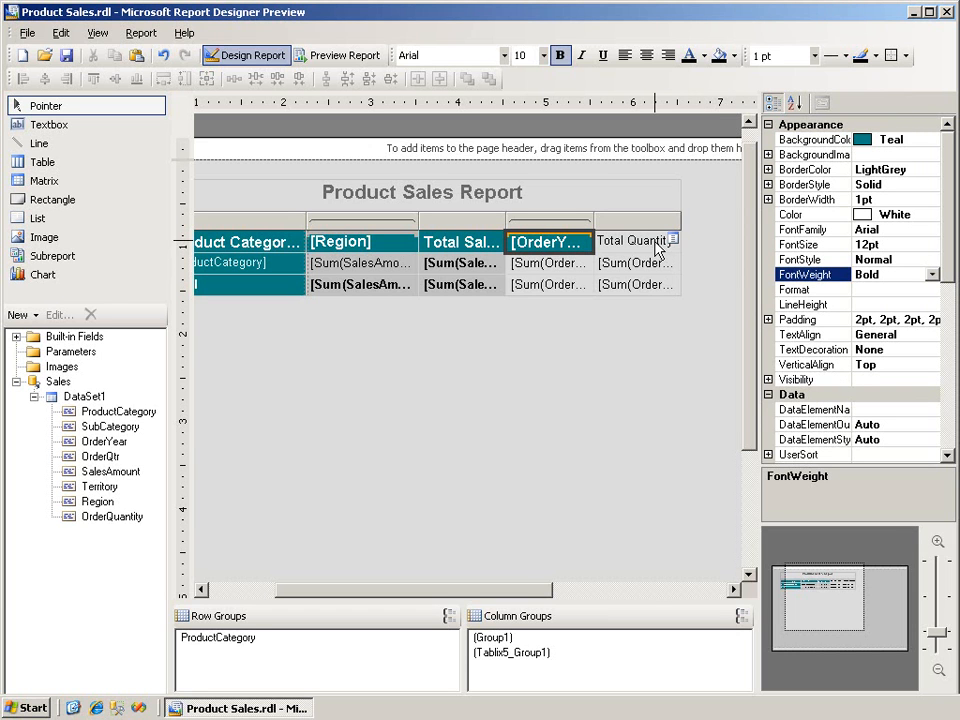
Set the background color of the Total Quantity header cell to Teal
left_click(615, 241)
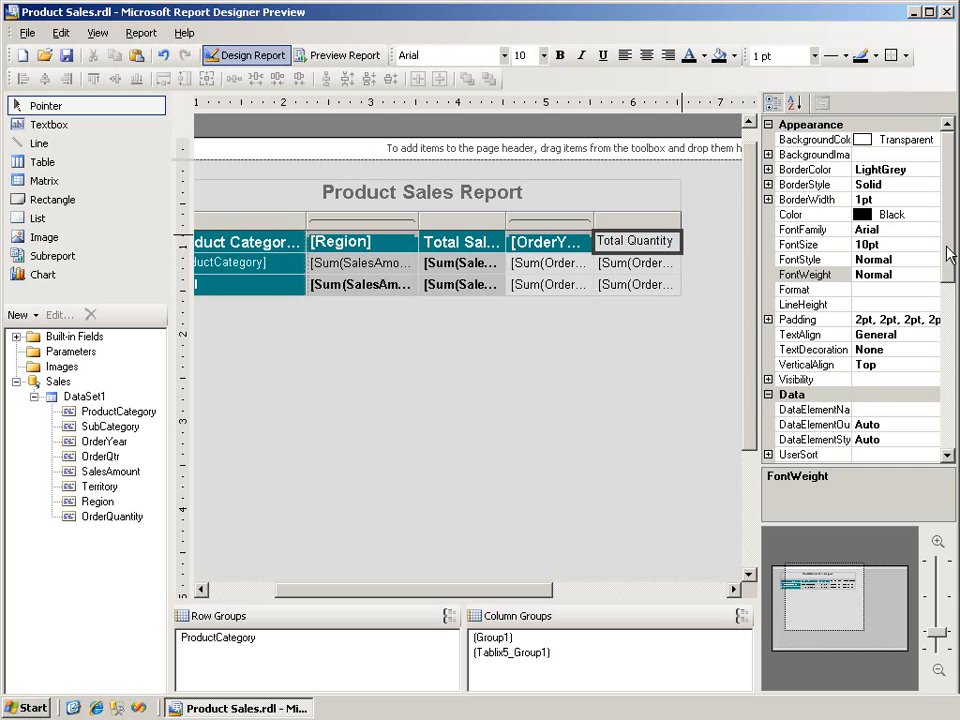
left_click(932, 141)
left_click(933, 141)
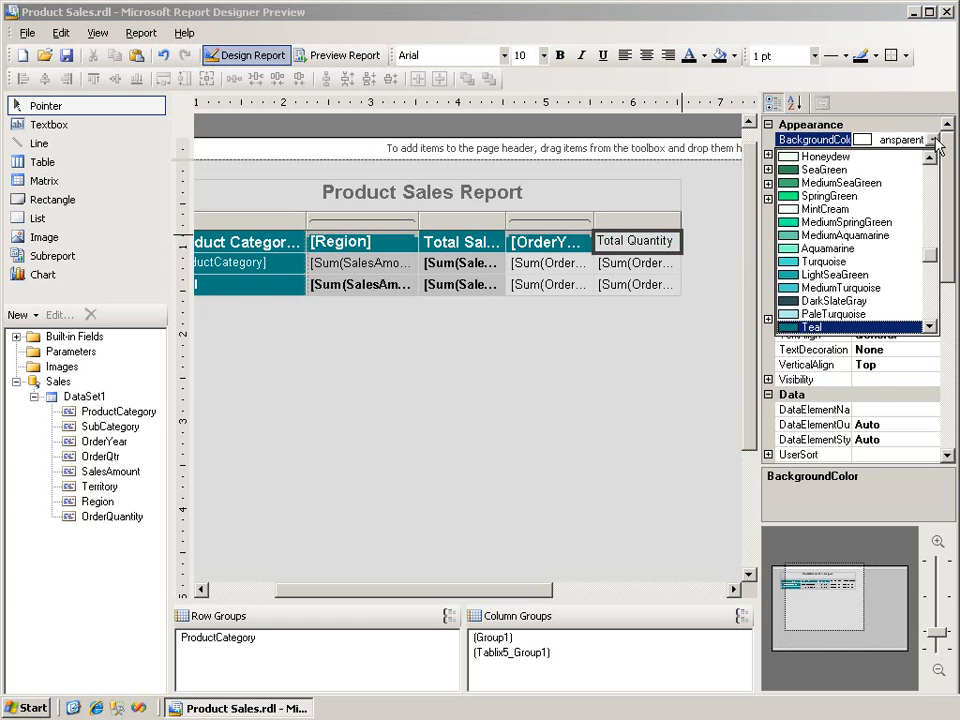
left_click(851, 327)
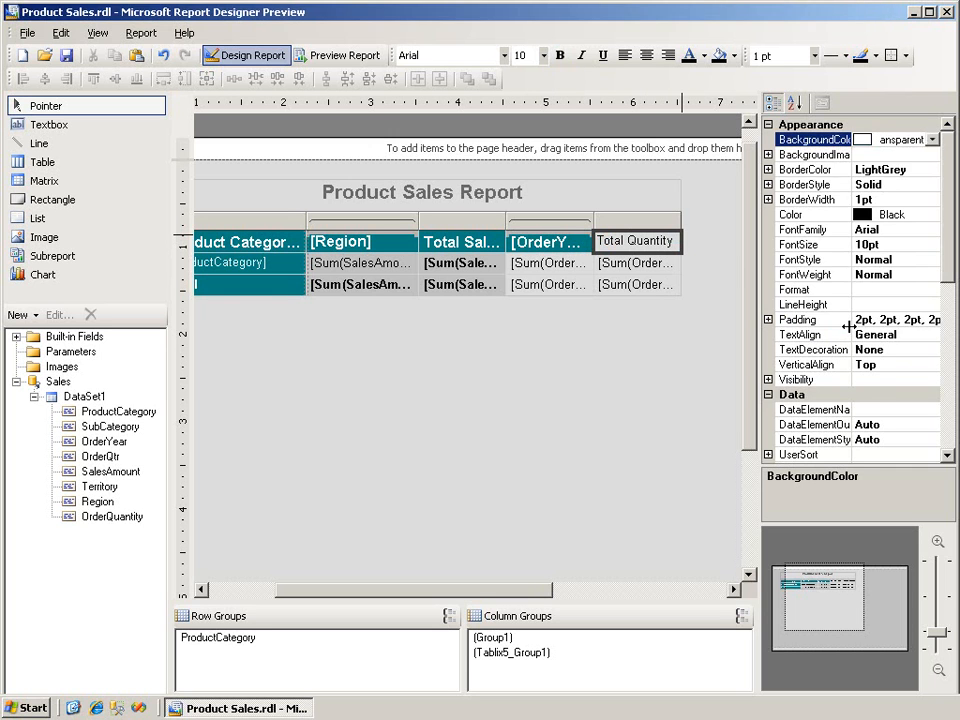
Format the Total Quantity header cell's text as white, 12 pt and bold
left_click(905, 215)
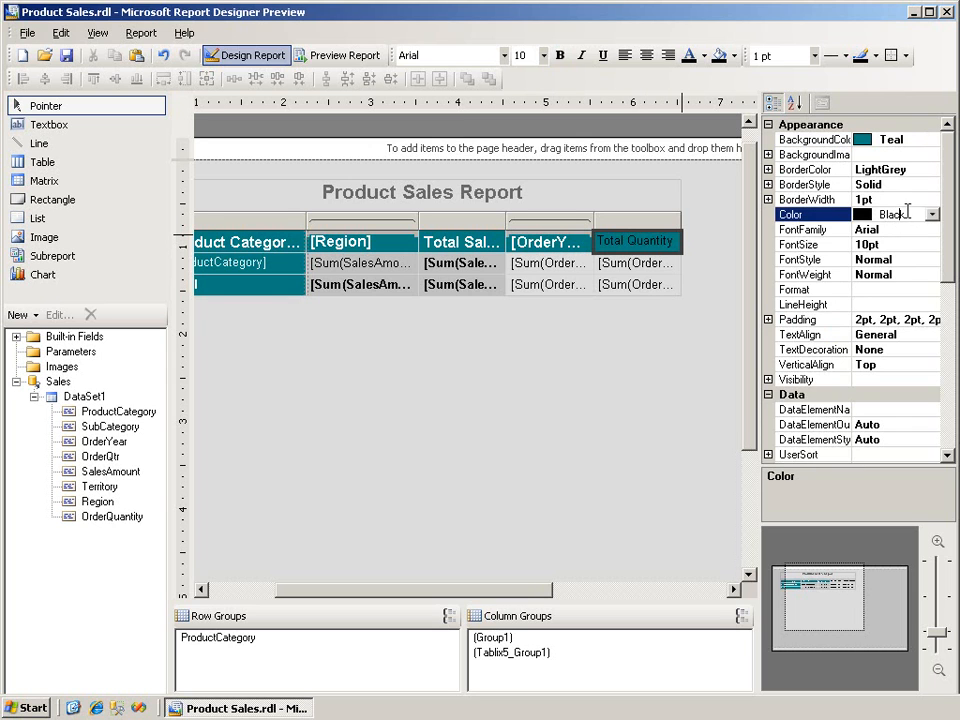
left_click(932, 215)
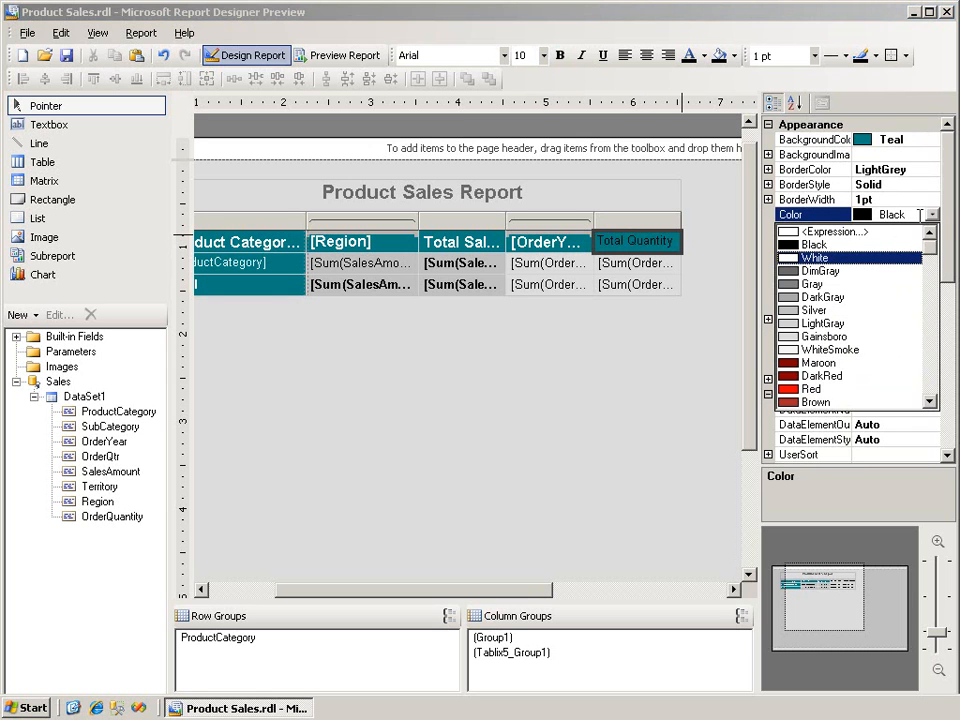
left_click(836, 262)
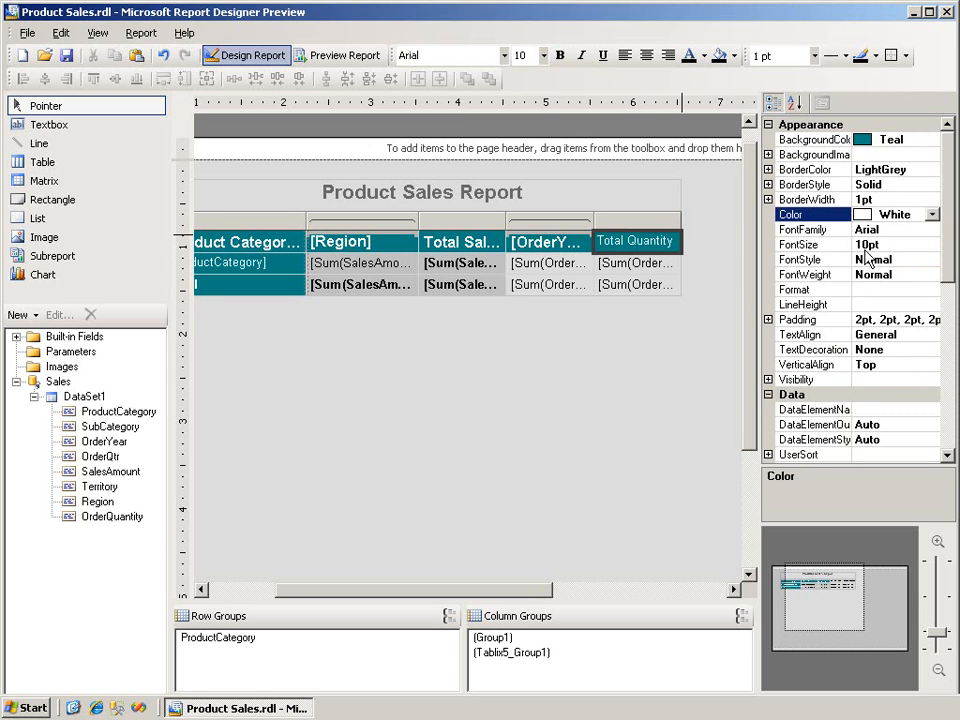
left_click(862, 244)
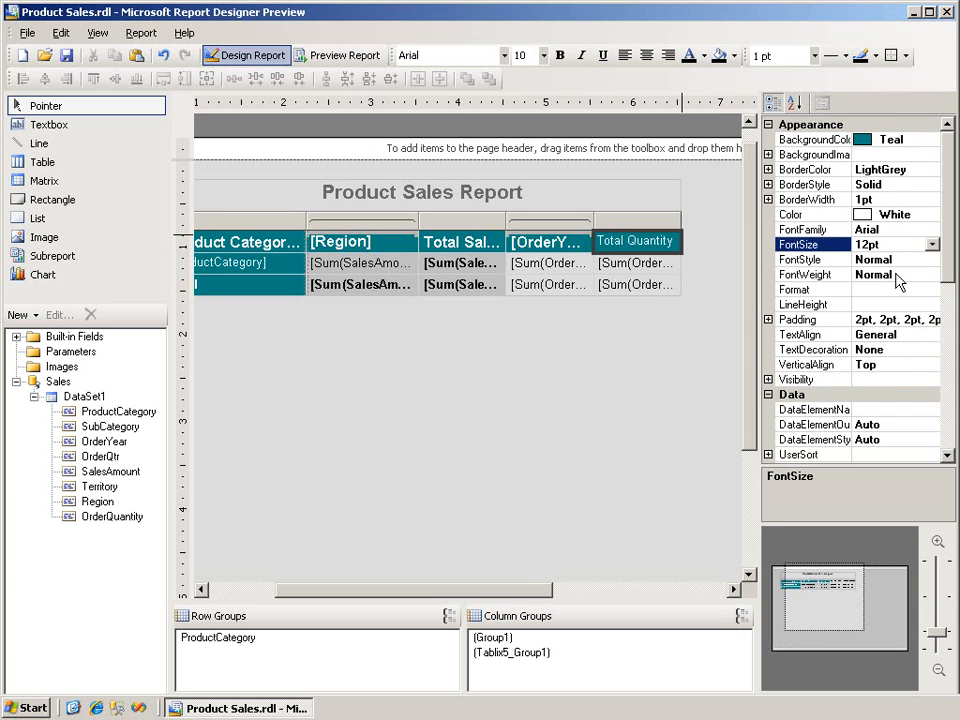
left_click(896, 274)
left_click(932, 276)
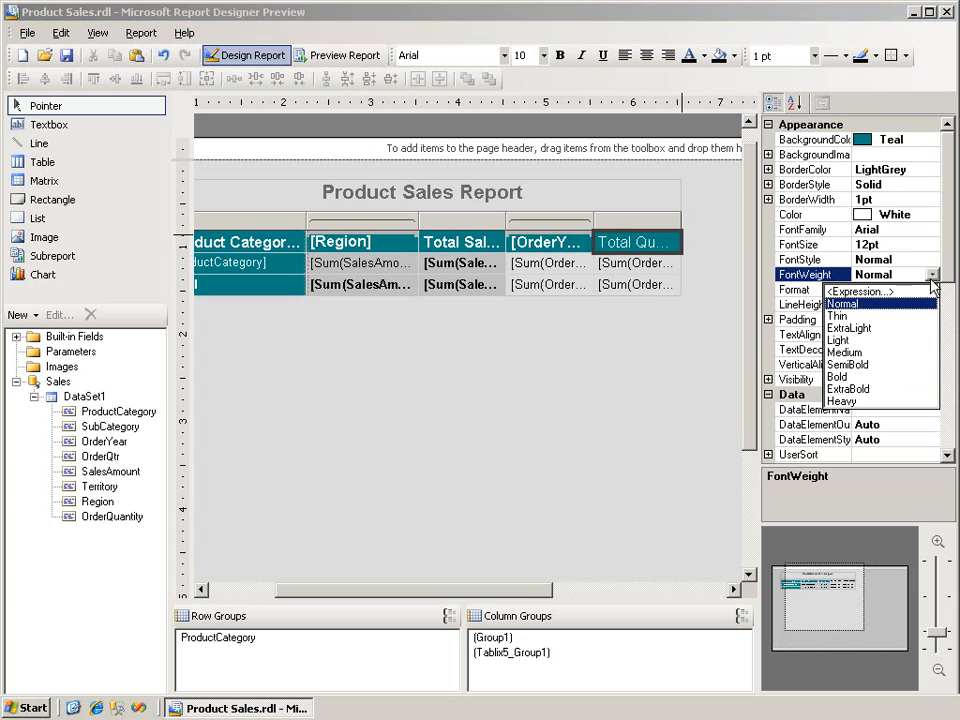
left_click(855, 377)
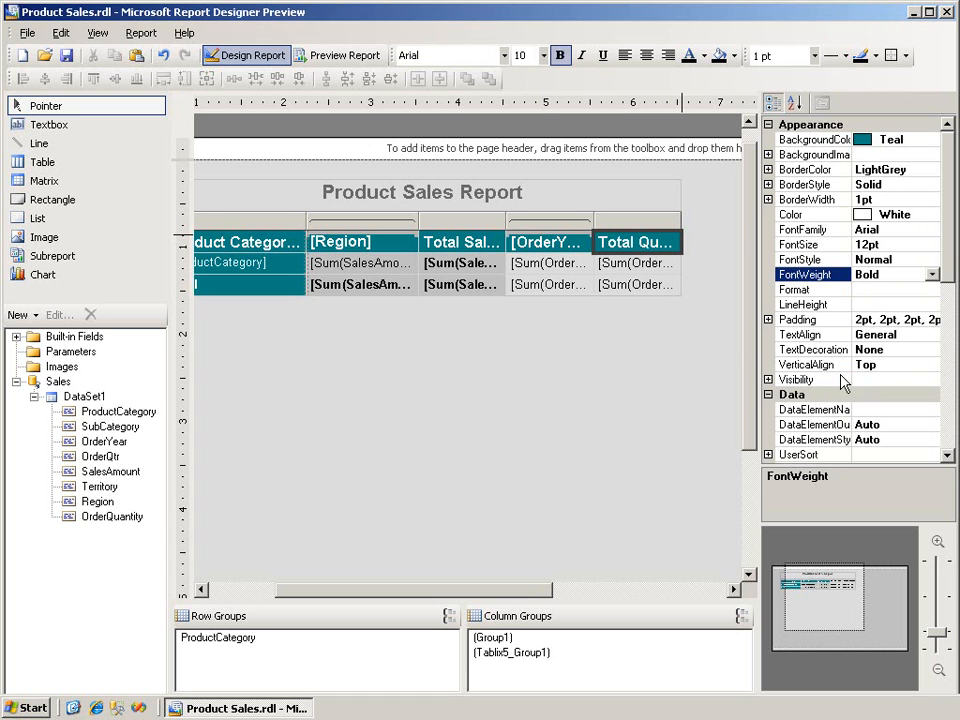
Set the background color of the OrderYear column's cells to Silver in both the product category row and the Total row
left_click(580, 262)
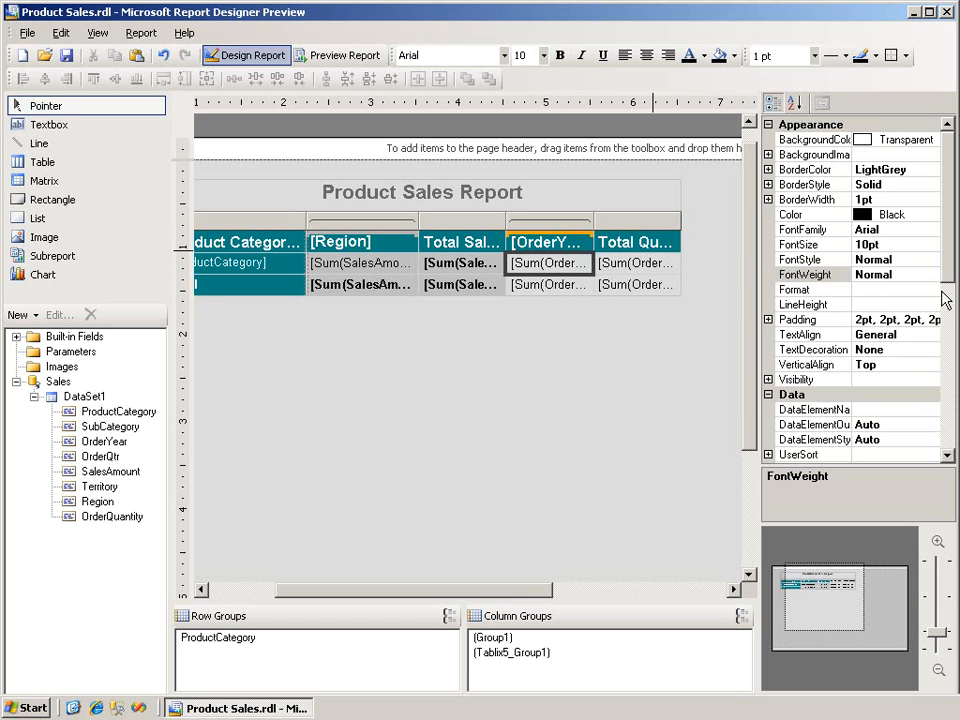
left_click(937, 142)
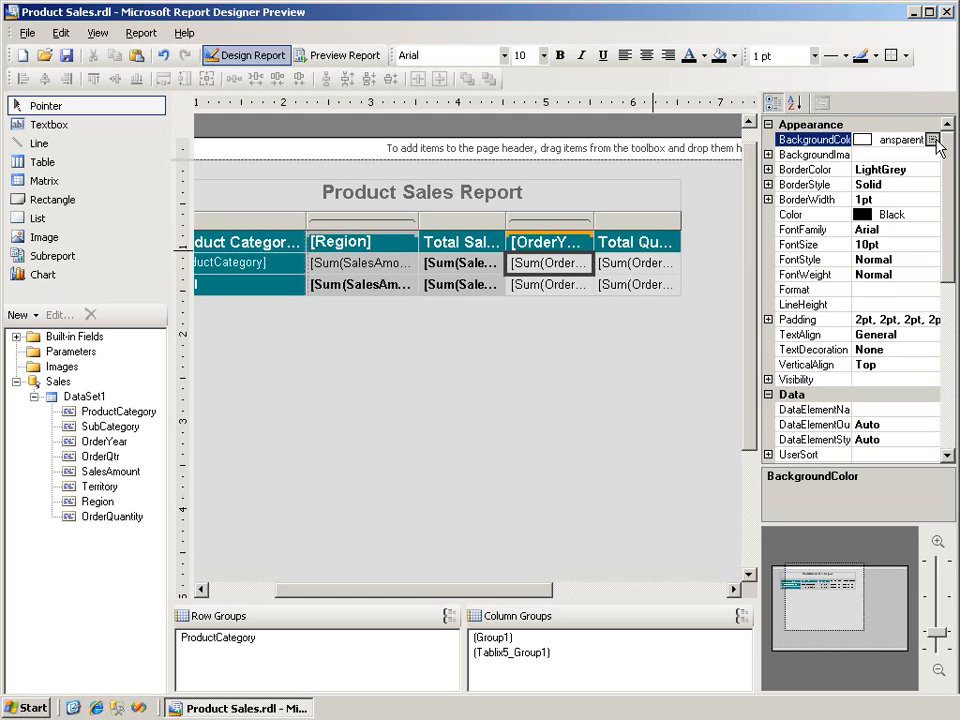
left_click(932, 140)
left_click_drag(931, 257, 931, 174)
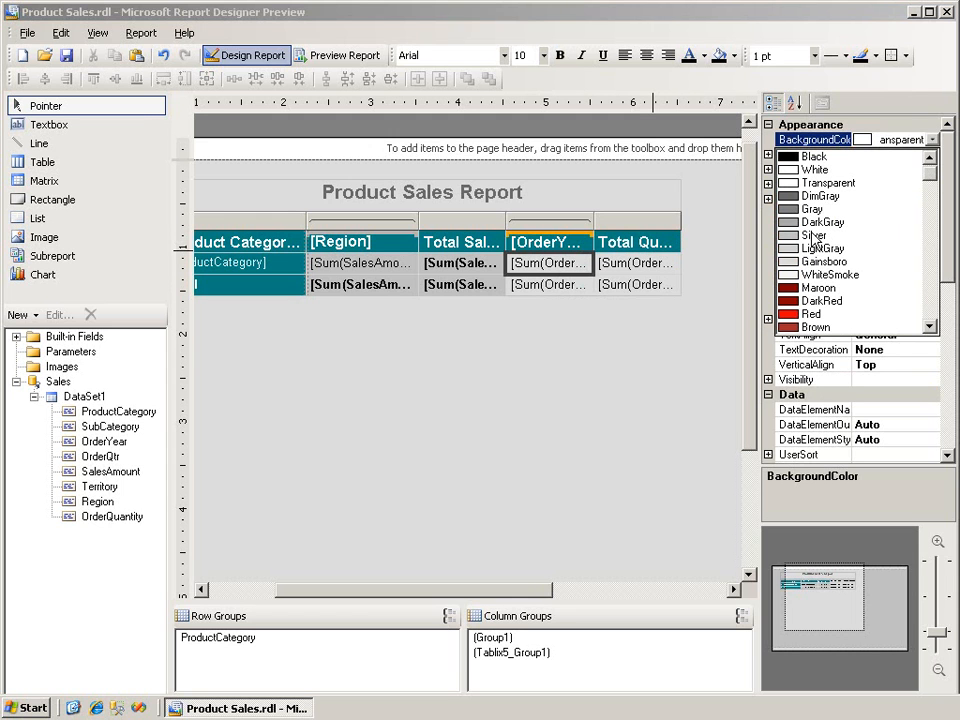
left_click(813, 235)
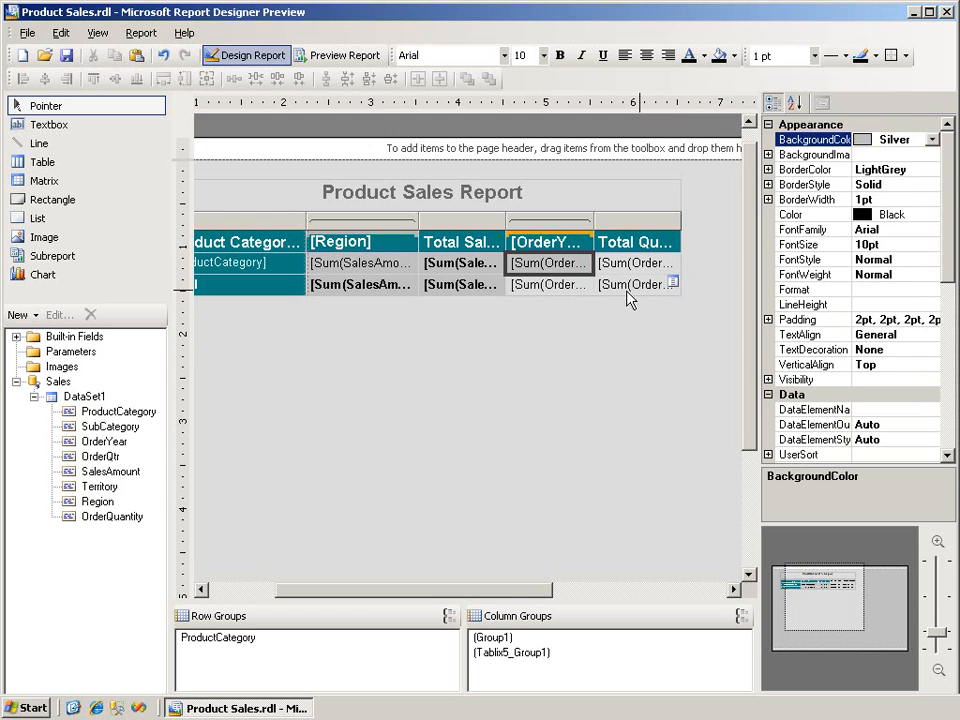
left_click(574, 284)
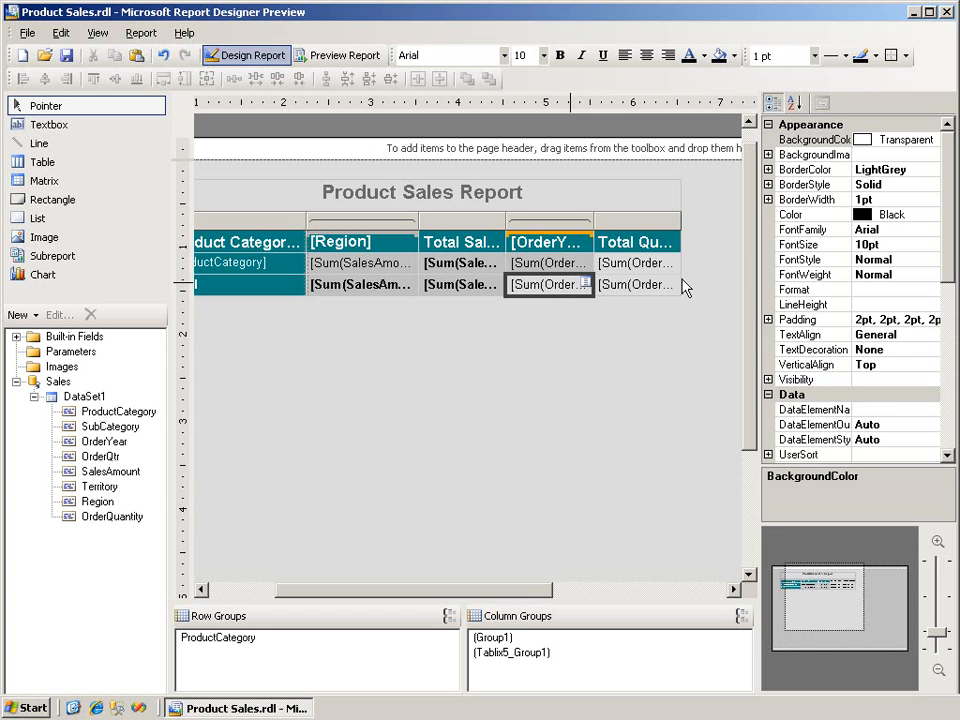
left_click(930, 140)
left_click(932, 140)
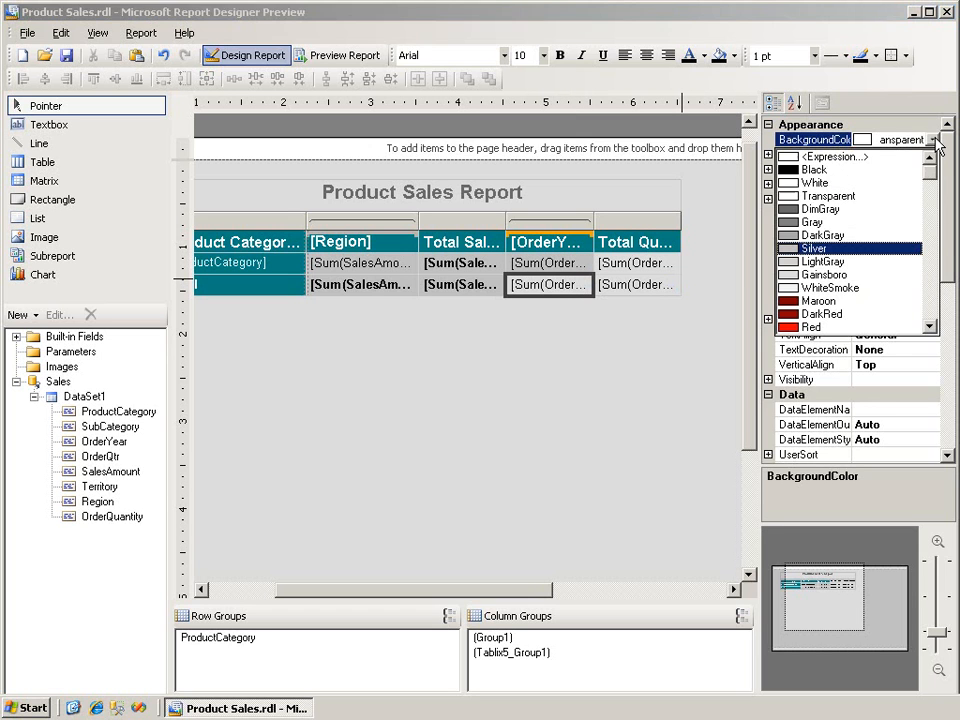
left_click(885, 248)
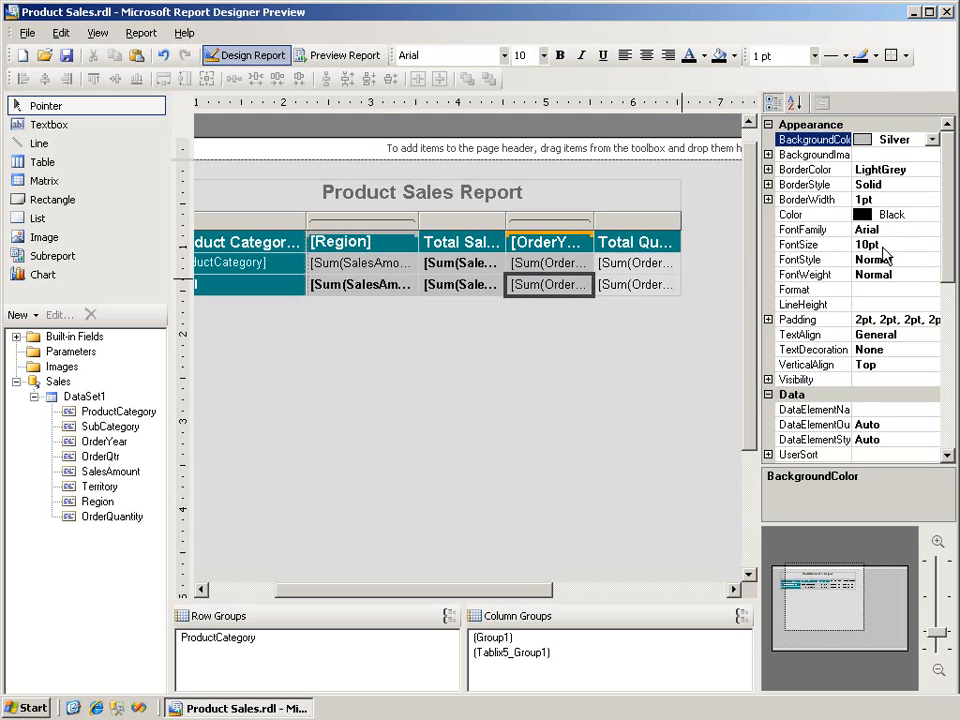
Set the background color of the Total Quantity column's product category row cell to Silver
left_click(645, 265)
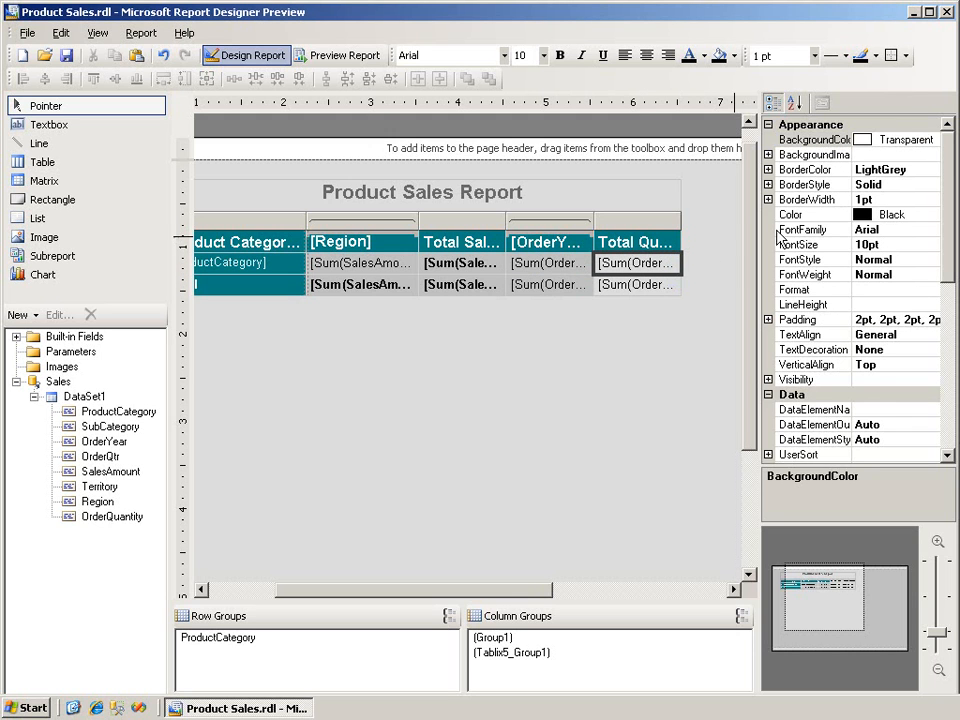
left_click(934, 144)
left_click(932, 140)
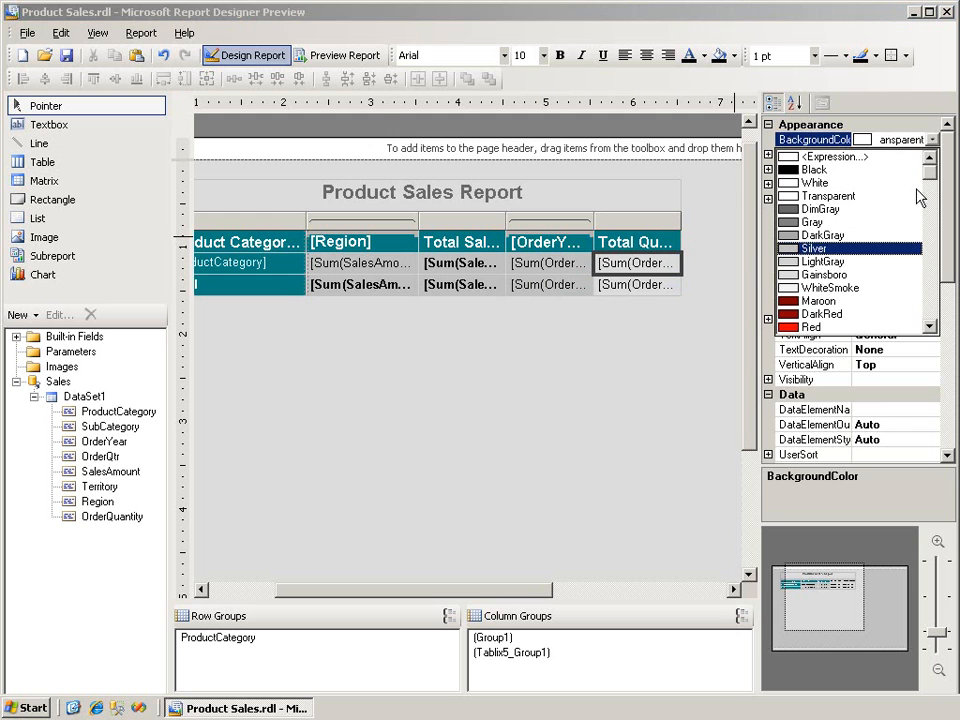
left_click(892, 250)
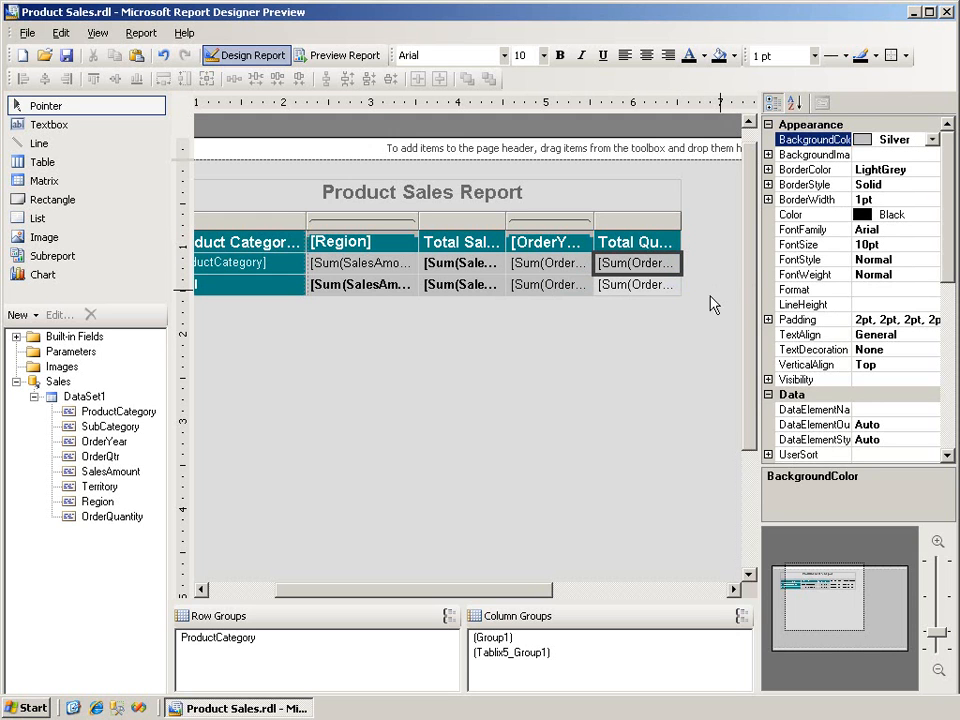
Set the background color of the Total Quantity column's Total row cell to Silver
left_click(673, 284)
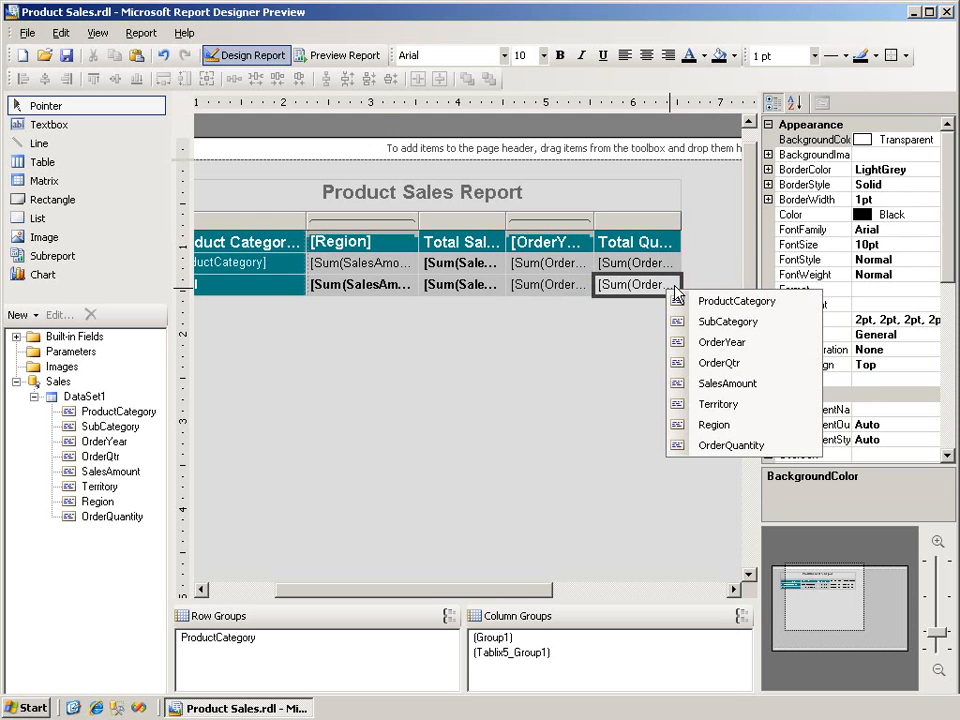
left_click(929, 144)
left_click(934, 141)
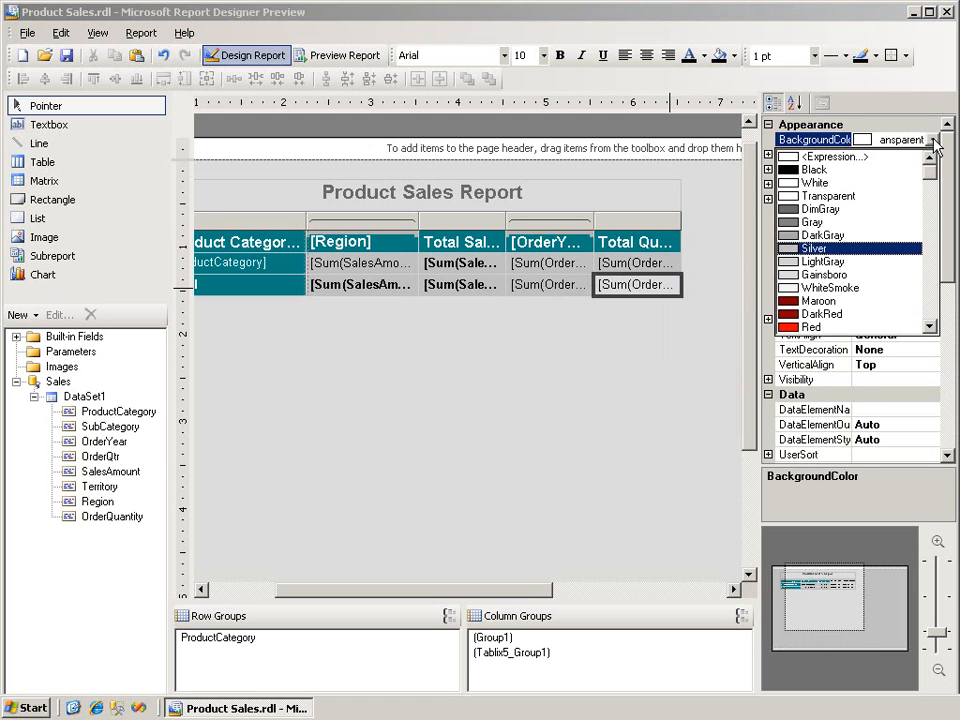
left_click(885, 248)
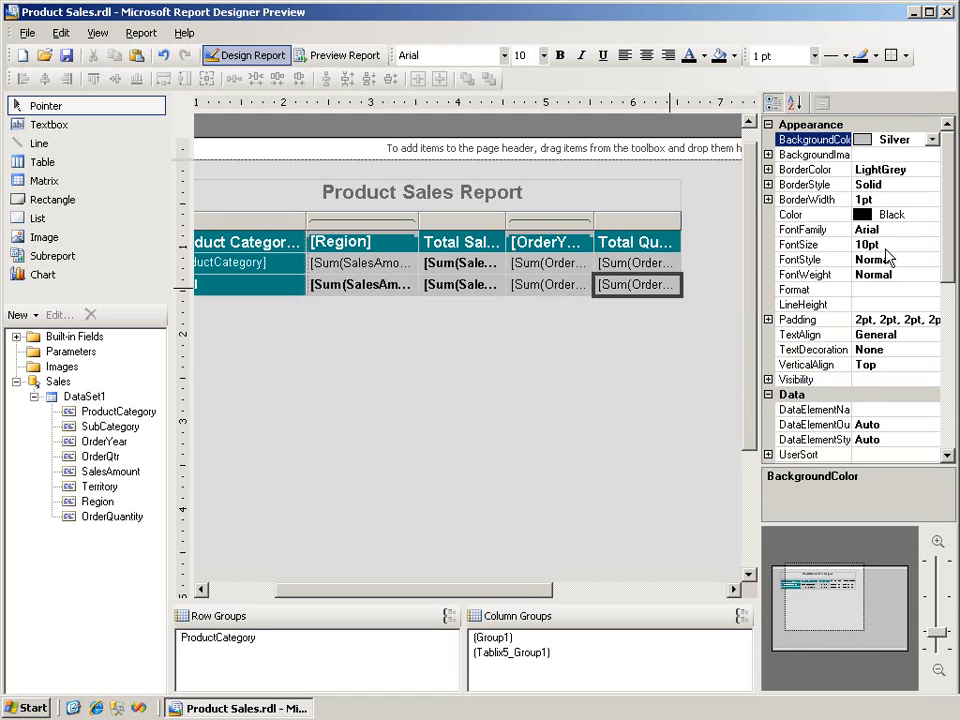
Set the font weight of the Total Quantity column's cells to Bold in both the Total row and the product category row
left_click(887, 272)
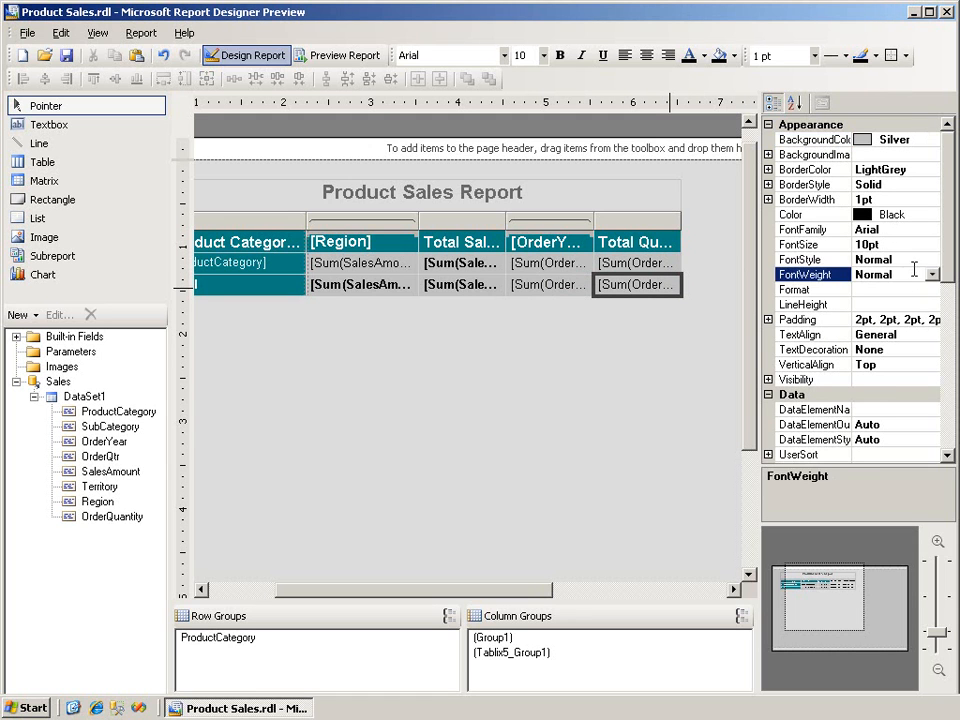
left_click(932, 276)
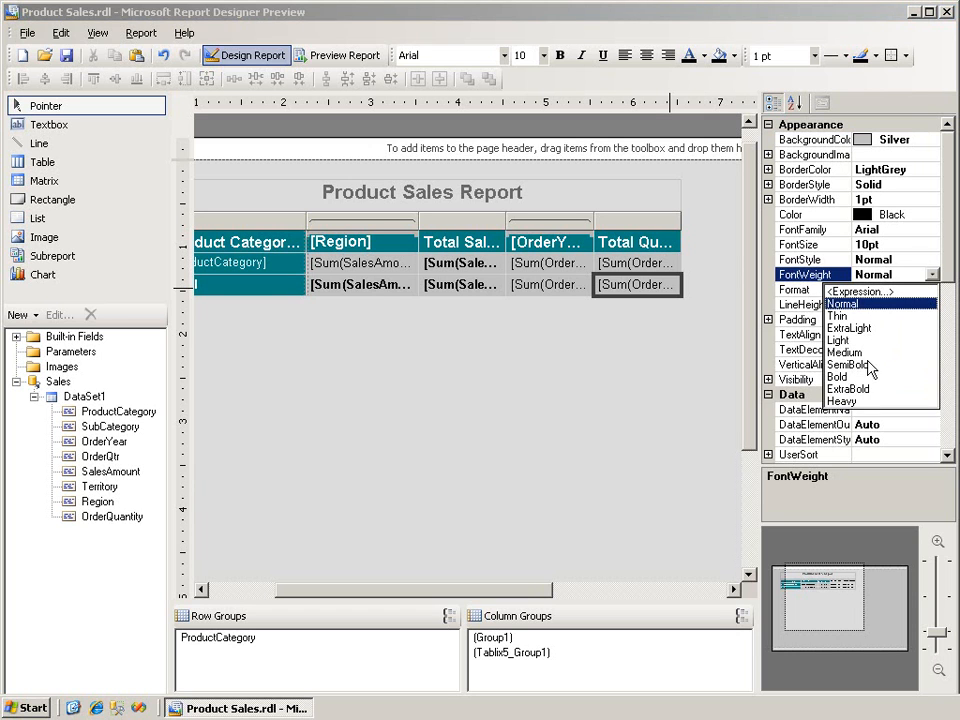
left_click(838, 378)
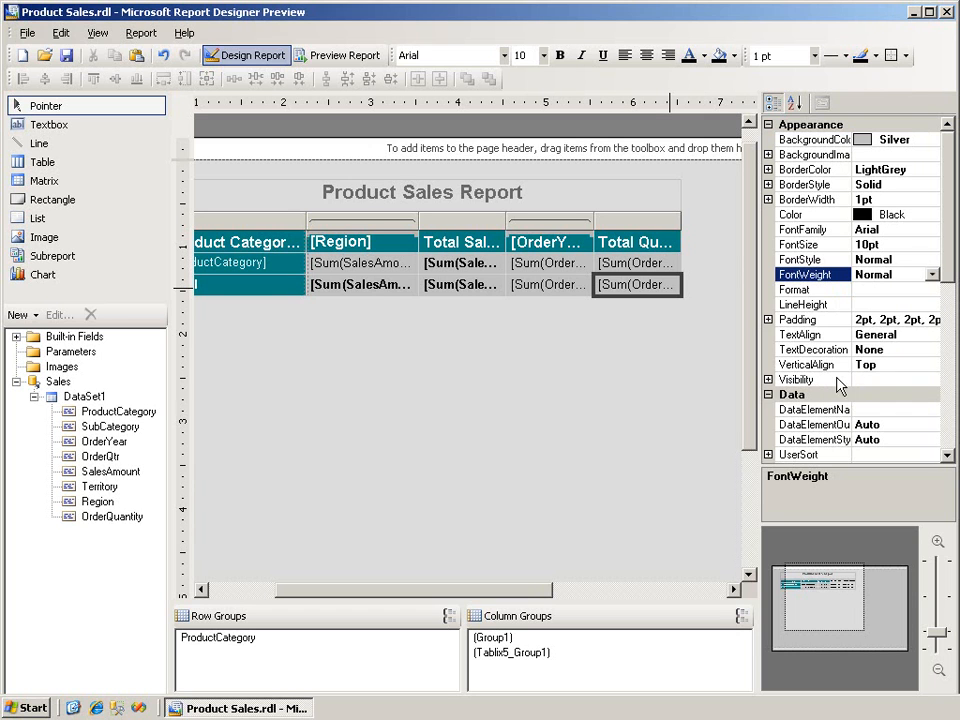
left_click(668, 265)
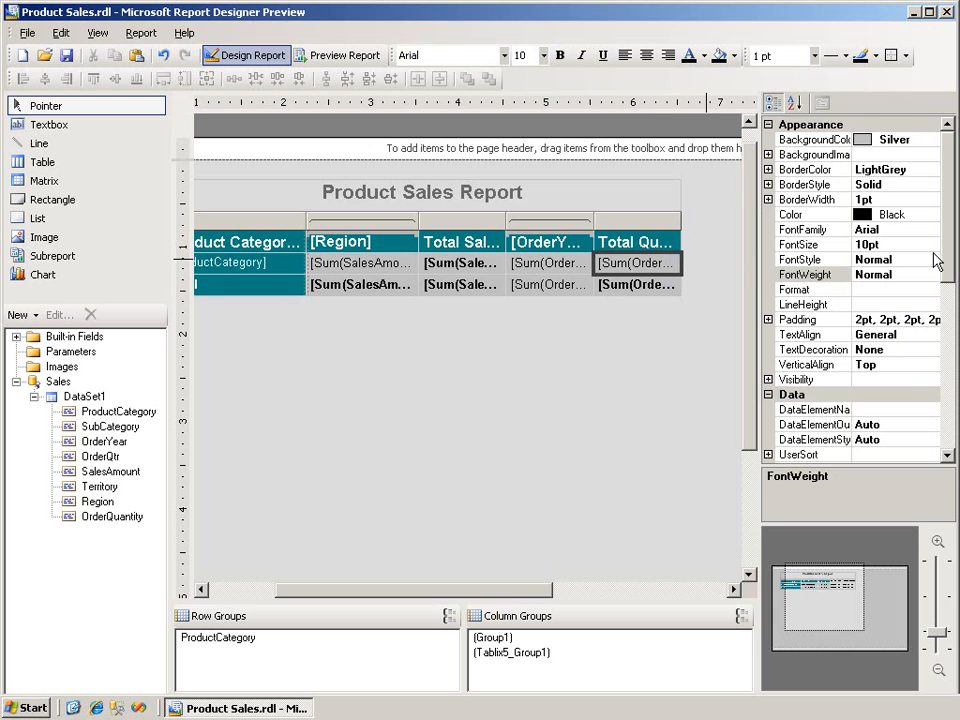
left_click(909, 274)
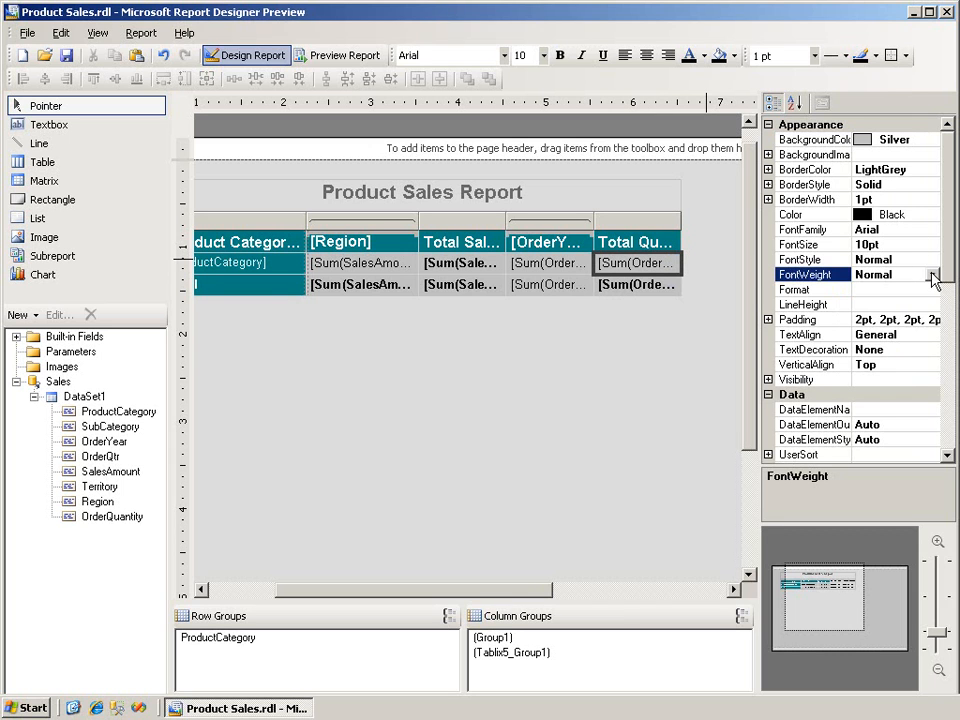
left_click(932, 276)
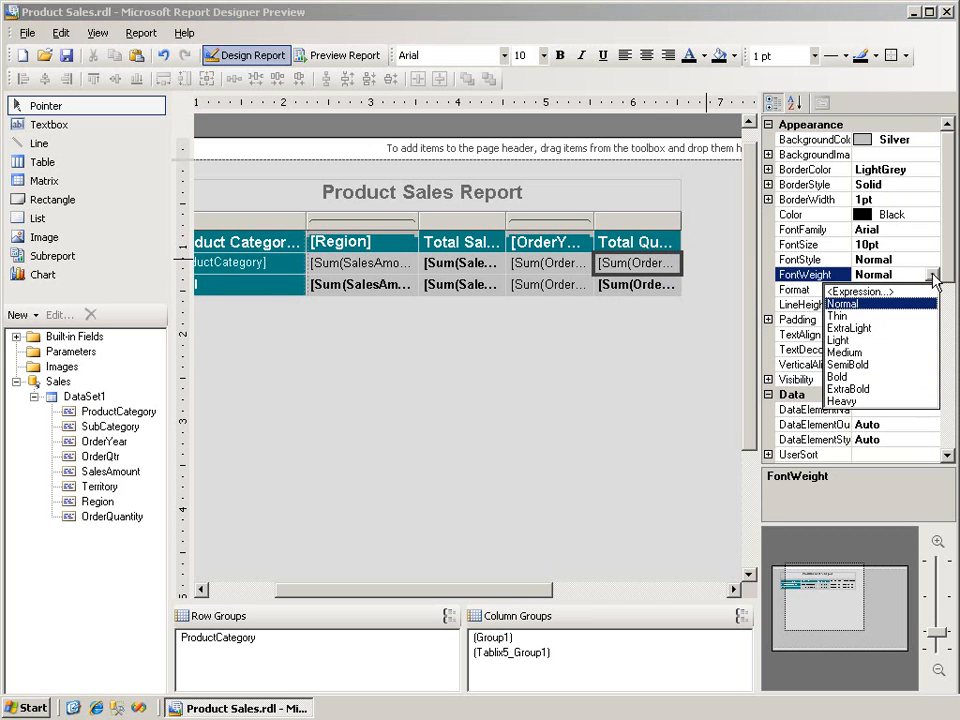
left_click(840, 377)
Preview the report to check the formatting of the quantity columns, and return to the report design
left_click(461, 263)
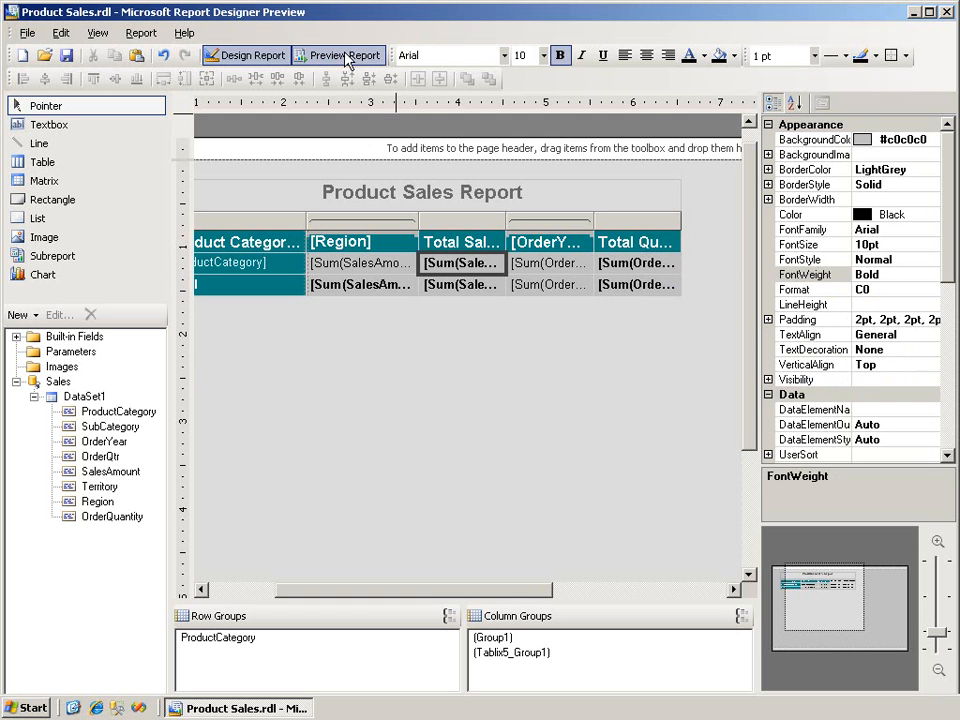
left_click(345, 56)
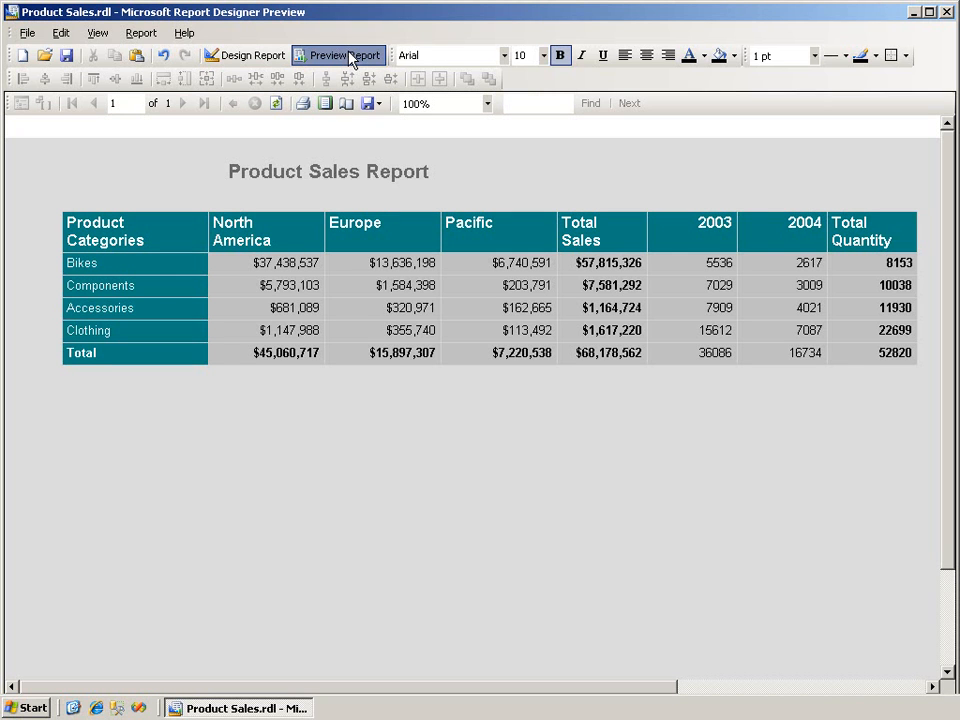
left_click(252, 55)
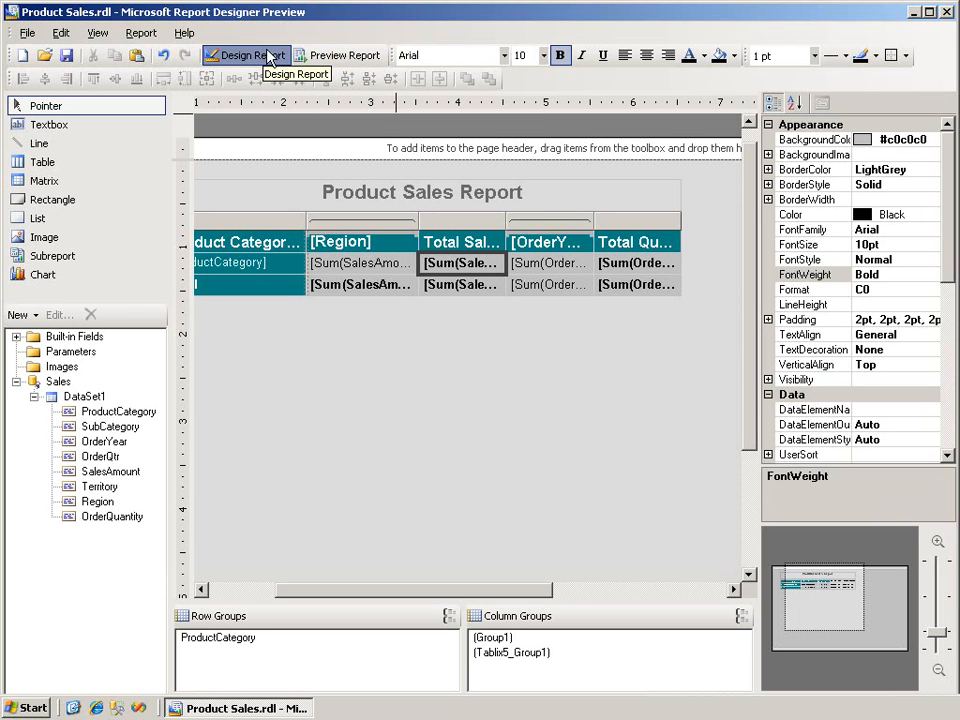
Narrow the Product Sales Report title text box by moving its left edge to about 3.55 in
left_click(514, 198)
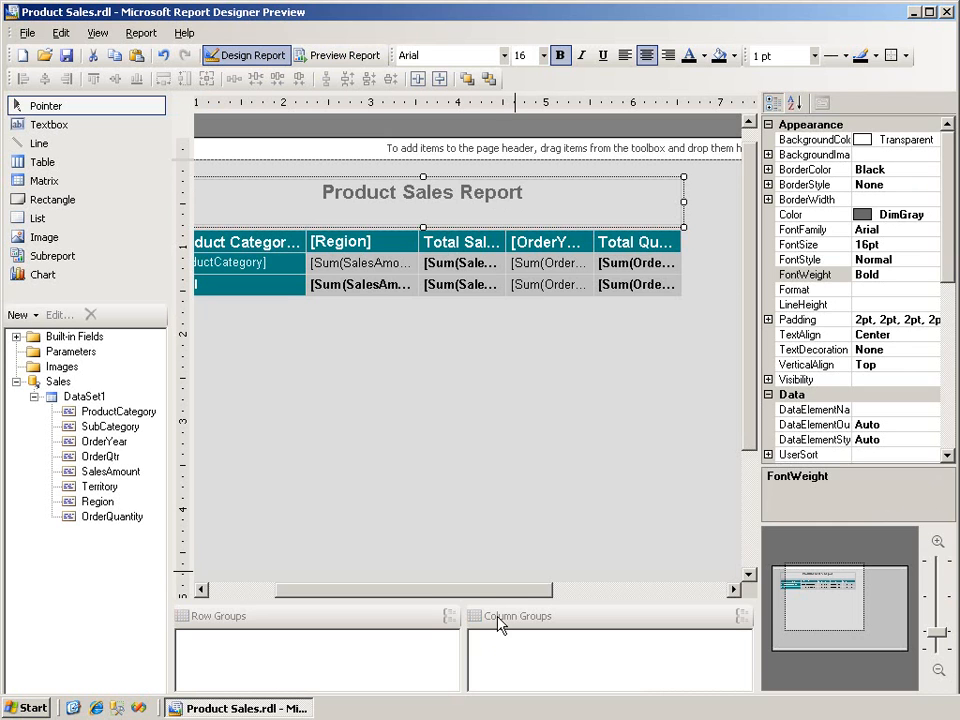
left_click_drag(500, 598, 418, 596)
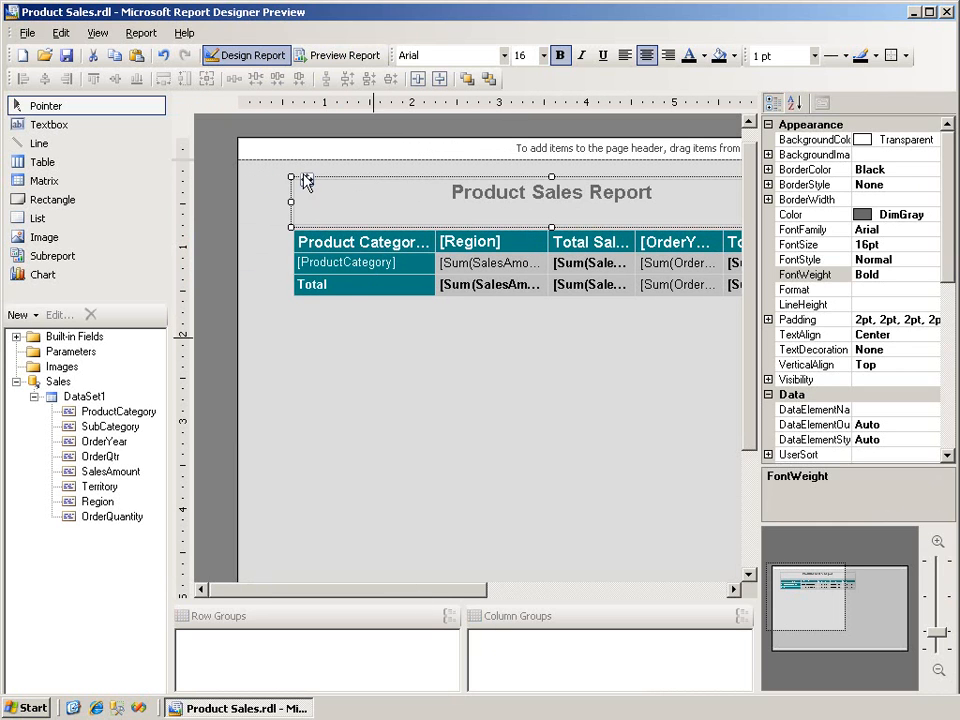
left_click(297, 207)
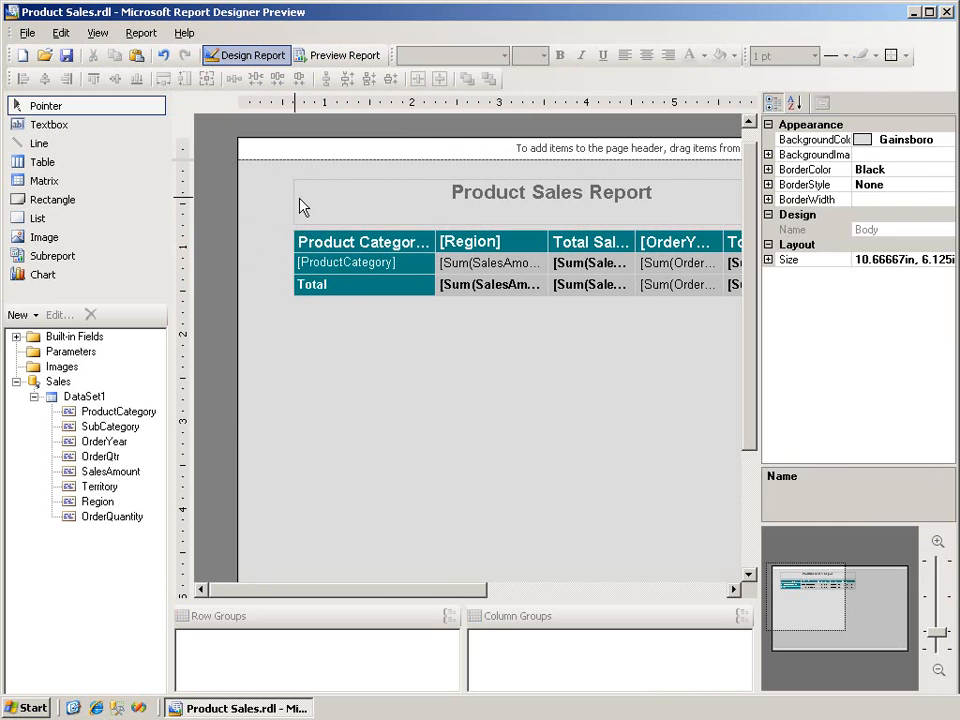
left_click(303, 210)
left_click_drag(290, 201, 547, 206)
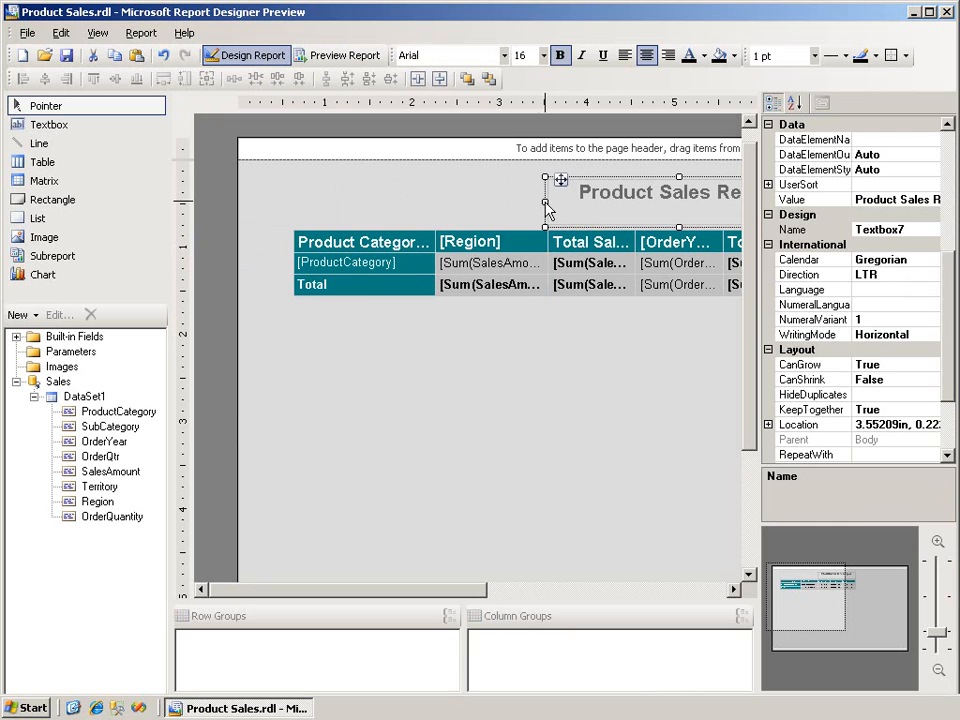
Preview the report to check the title's placement above the table, and return to the report design
left_click(340, 57)
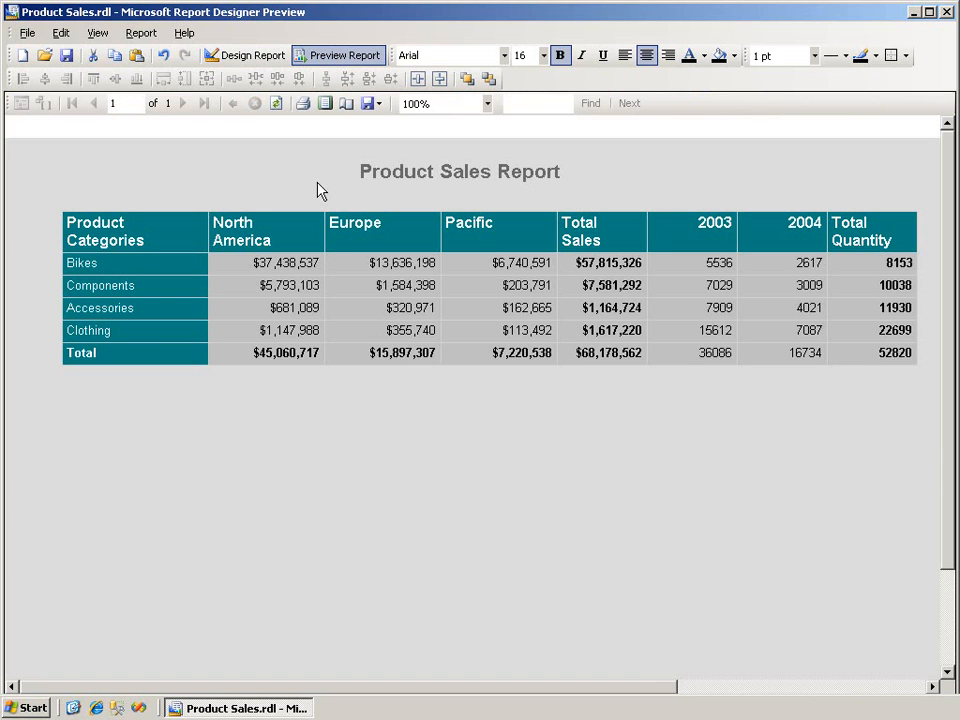
left_click(244, 56)
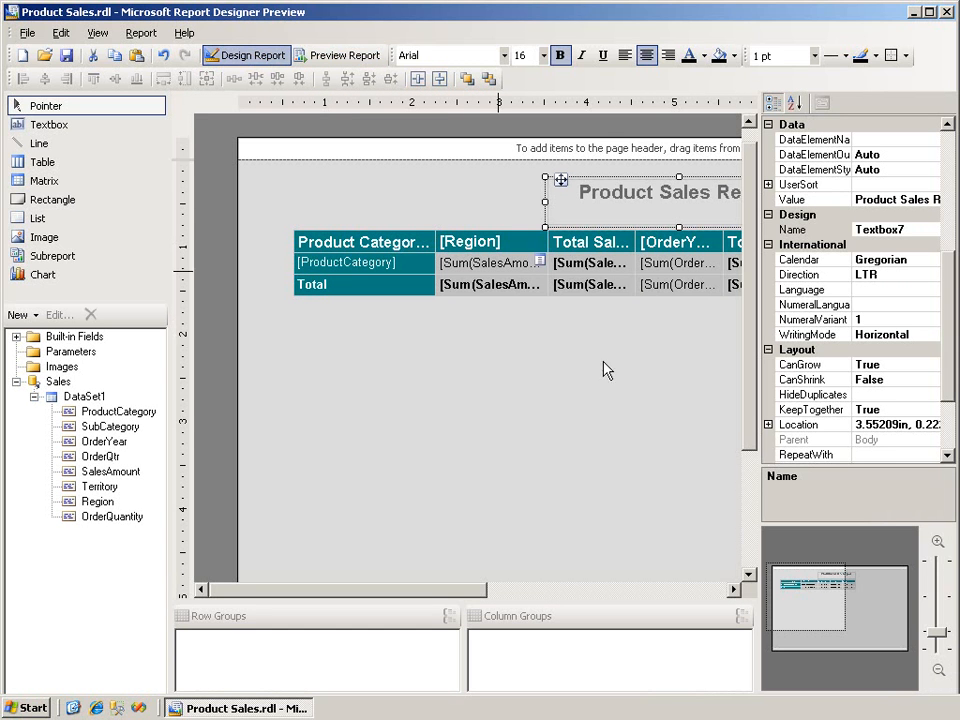
left_click_drag(751, 433, 749, 440)
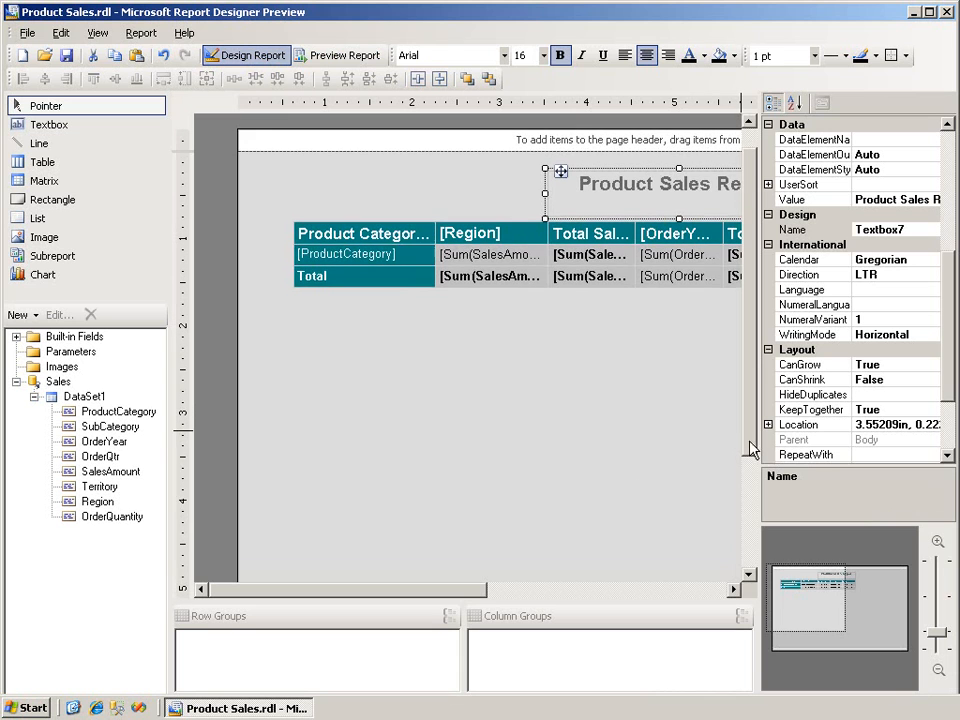
left_click_drag(465, 591, 501, 590)
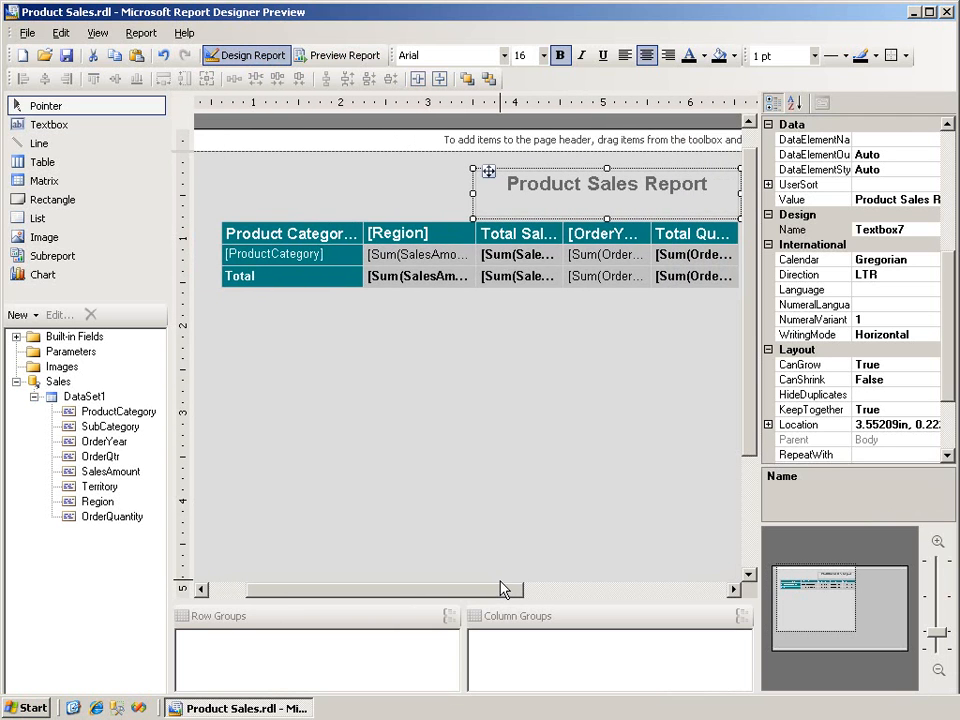
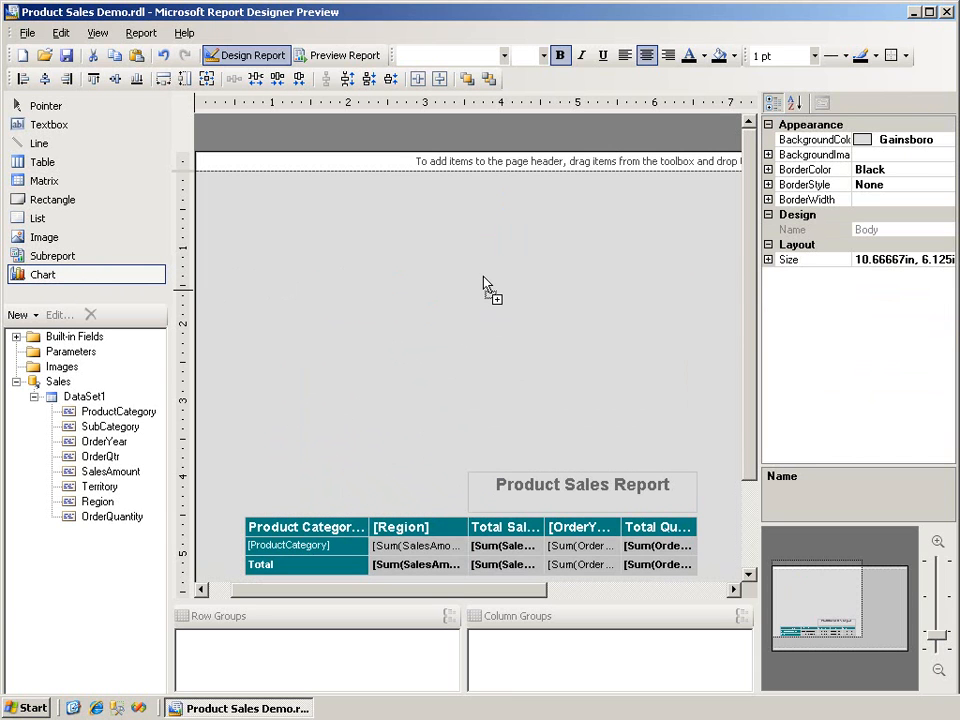
Place a column chart above the Product Sales Report title and enlarge it to about 5.92 in wide, aligned with the table
left_click_drag(484, 279, 482, 274)
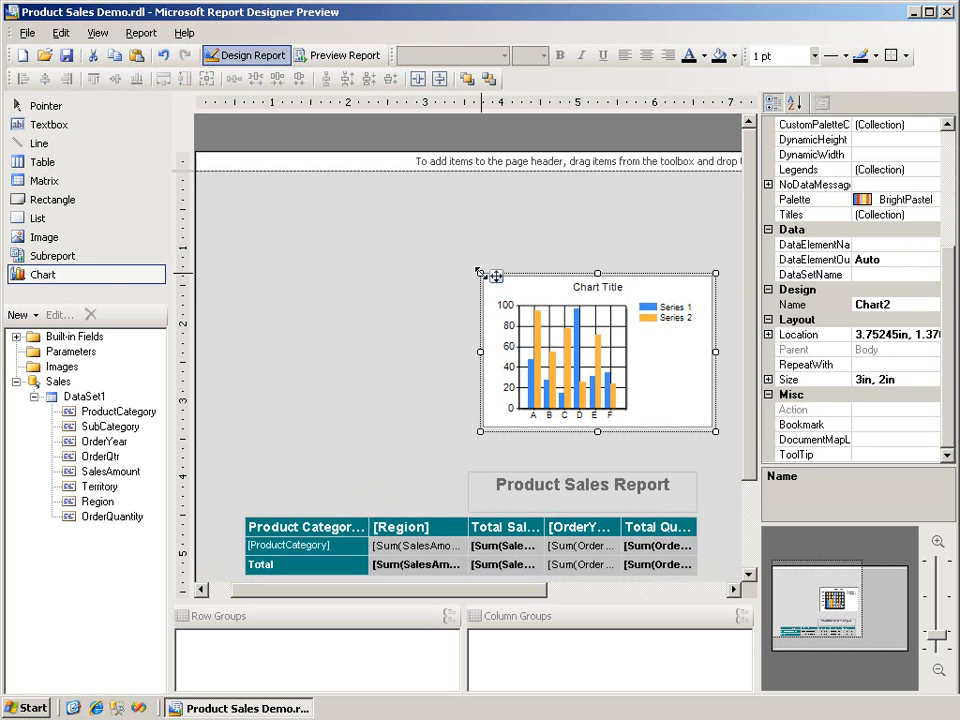
left_click_drag(479, 272, 283, 232)
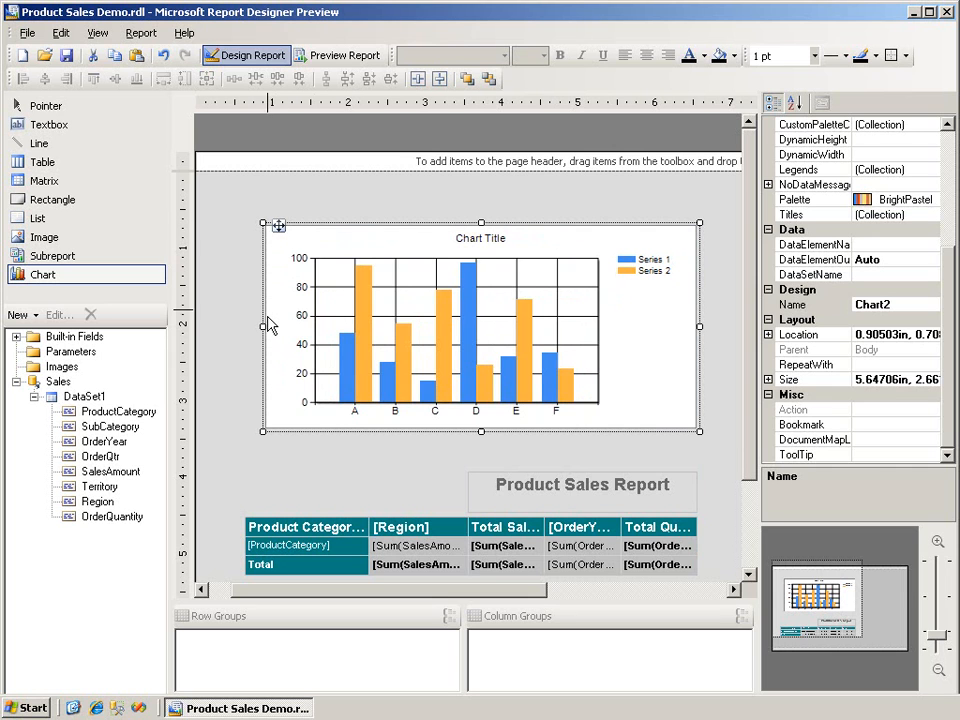
left_click_drag(259, 326, 240, 325)
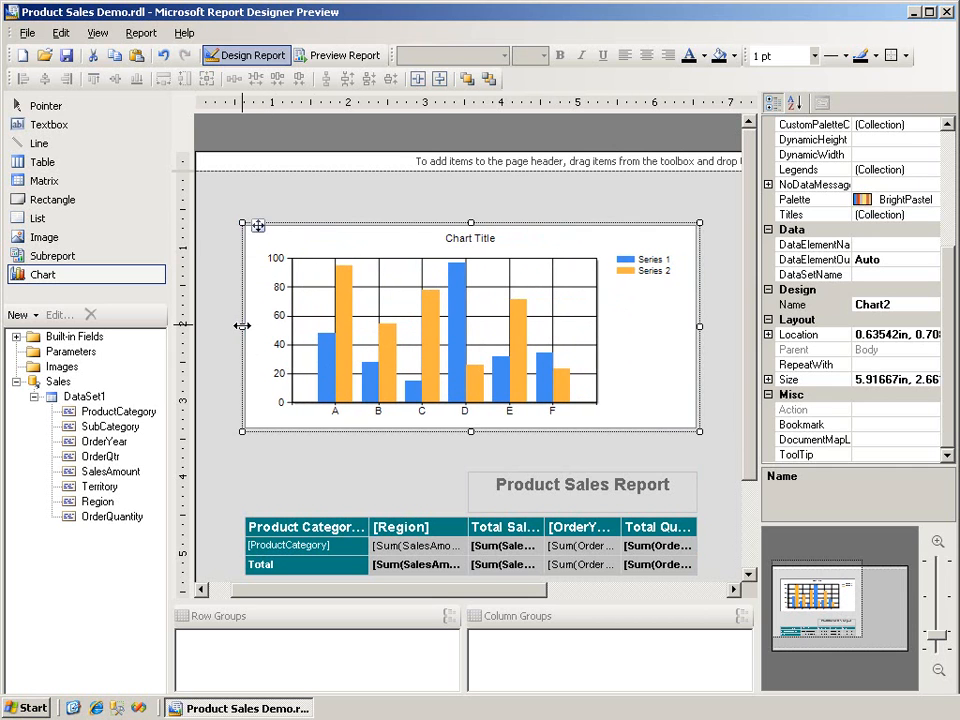
Open the chart's properties and examine its General, Data, Axes, Legend, 3D Effect and Filters settings
left_click(652, 356)
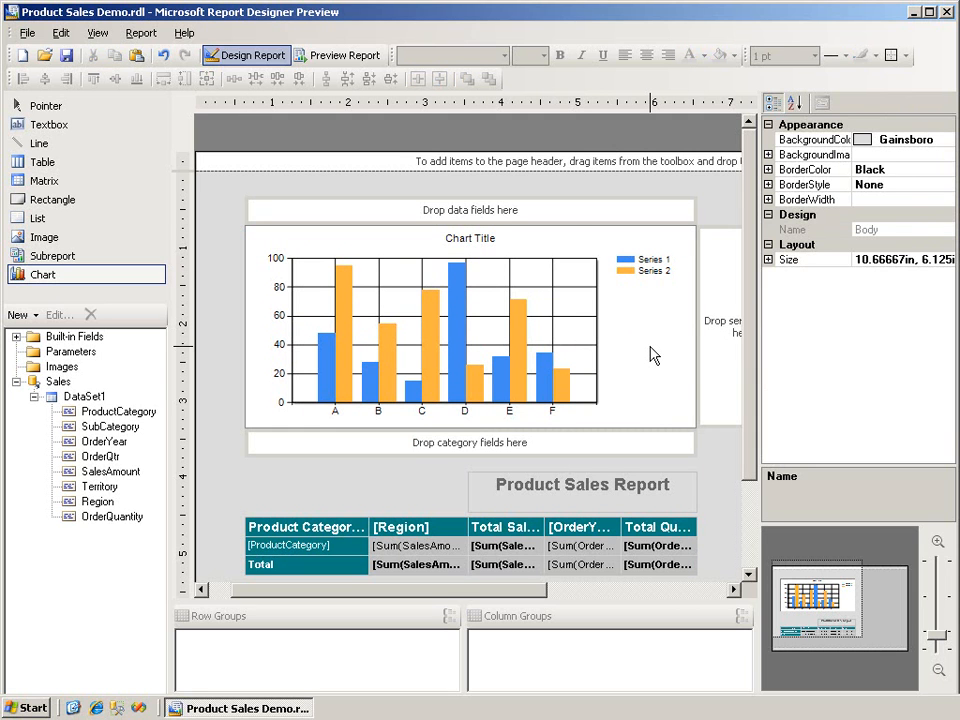
right_click(558, 220)
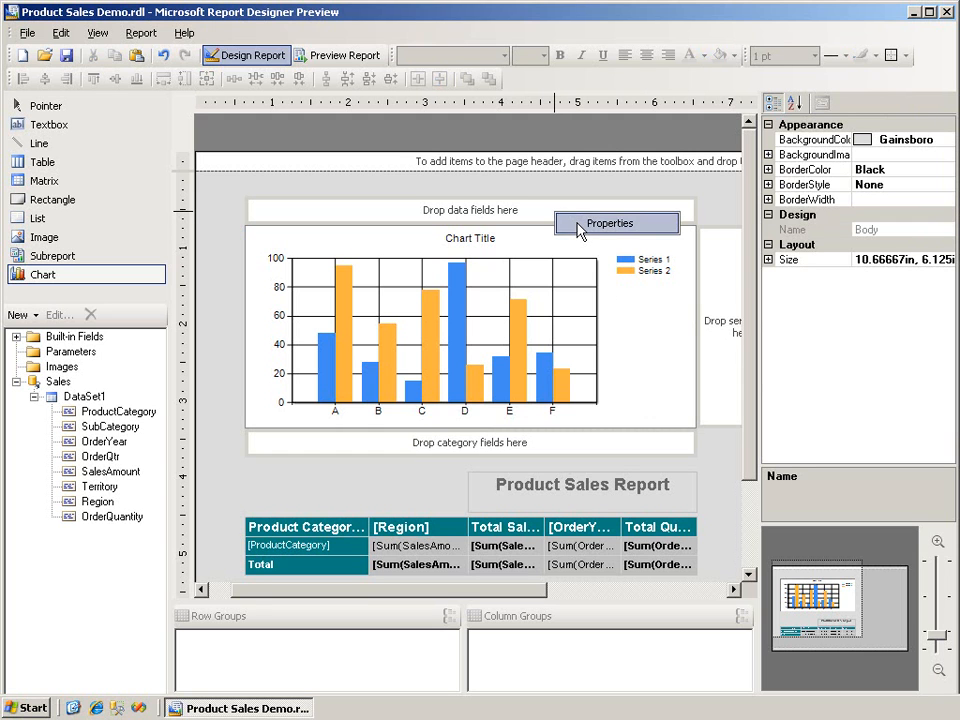
left_click(580, 224)
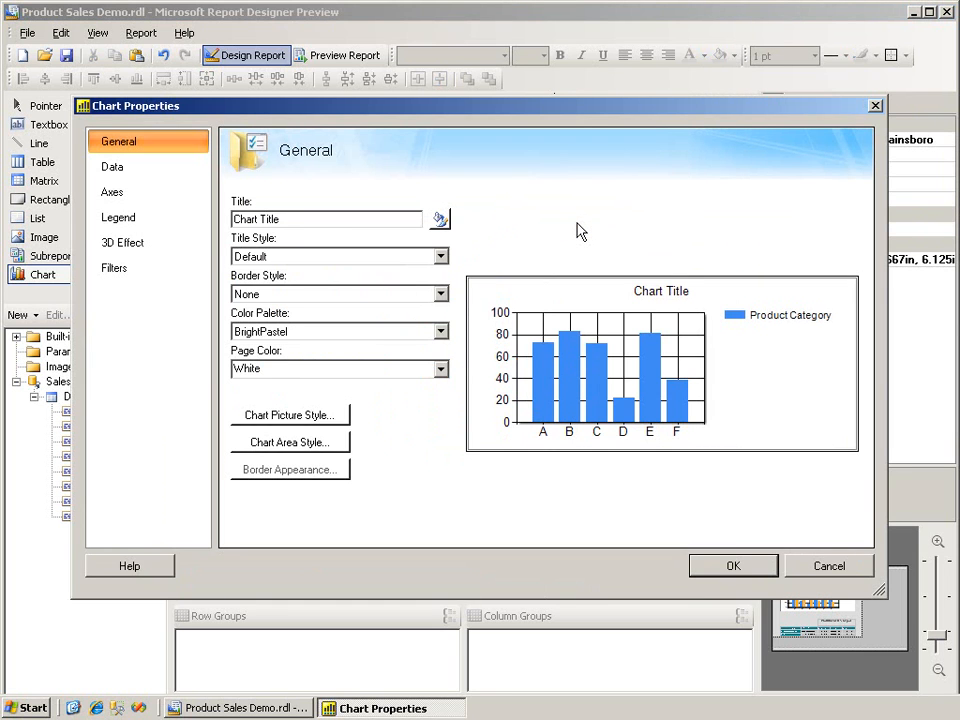
left_click(137, 178)
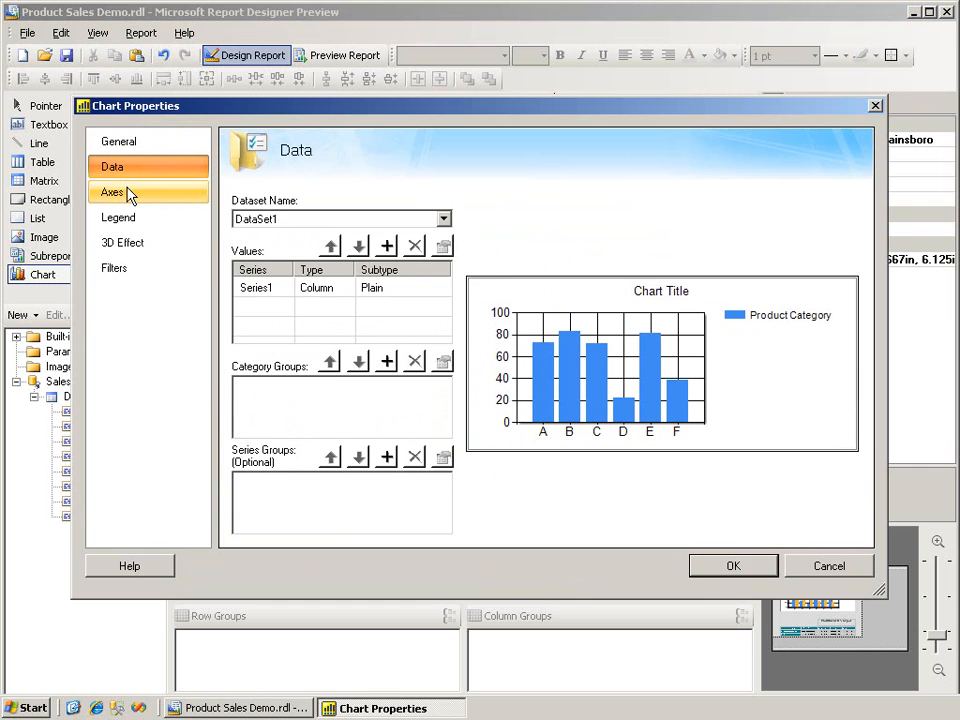
left_click(129, 195)
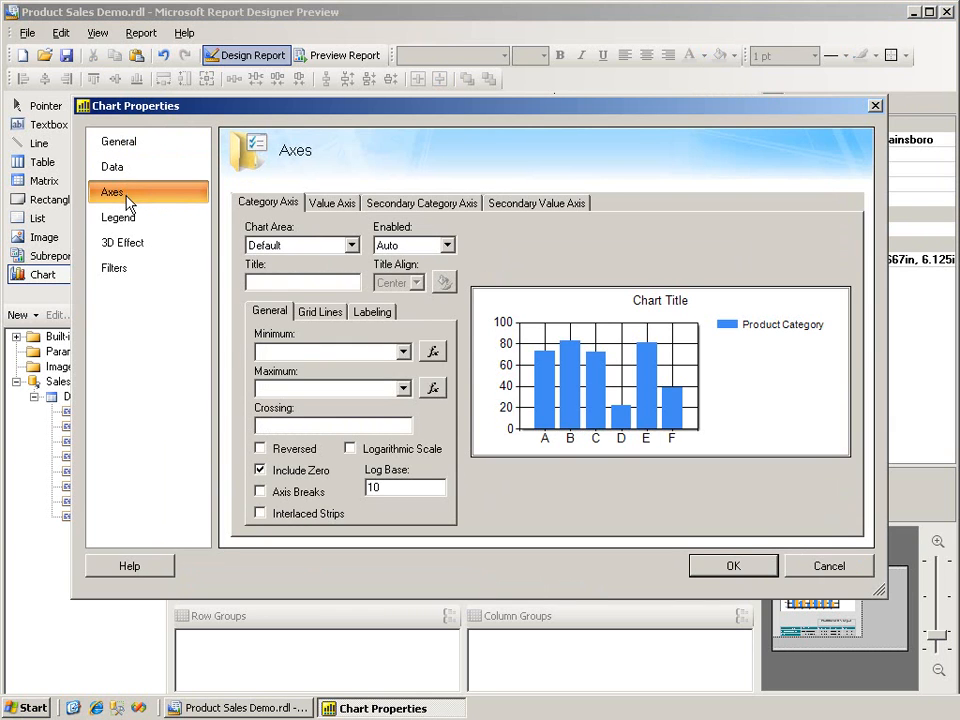
left_click(123, 221)
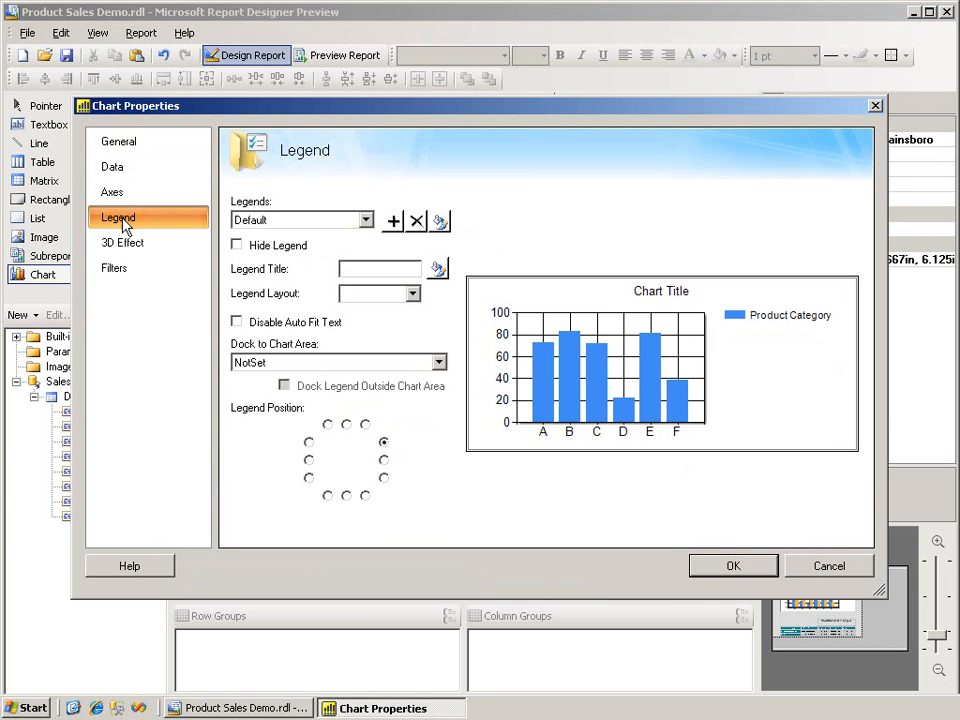
left_click(125, 249)
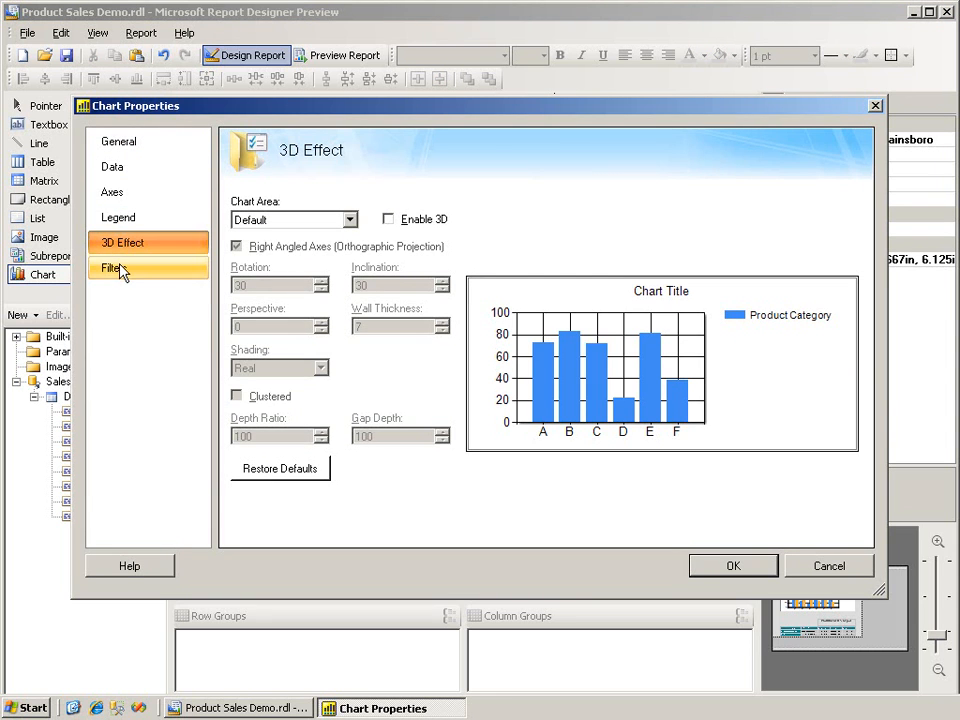
left_click(123, 270)
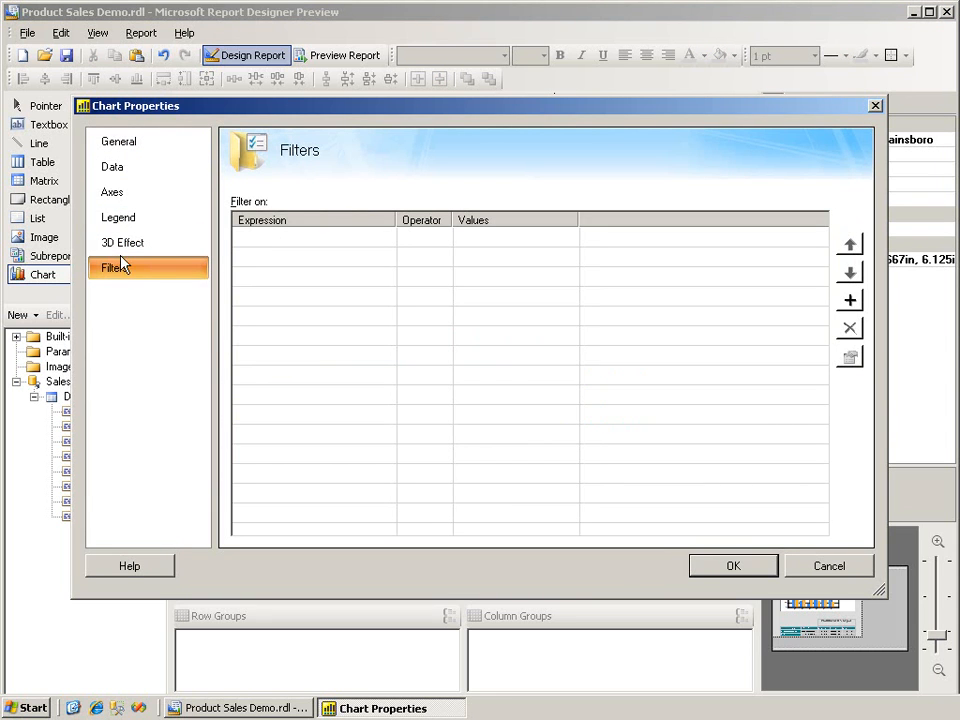
Set the chart's legend position to bottom center and apply the chart properties
left_click(124, 222)
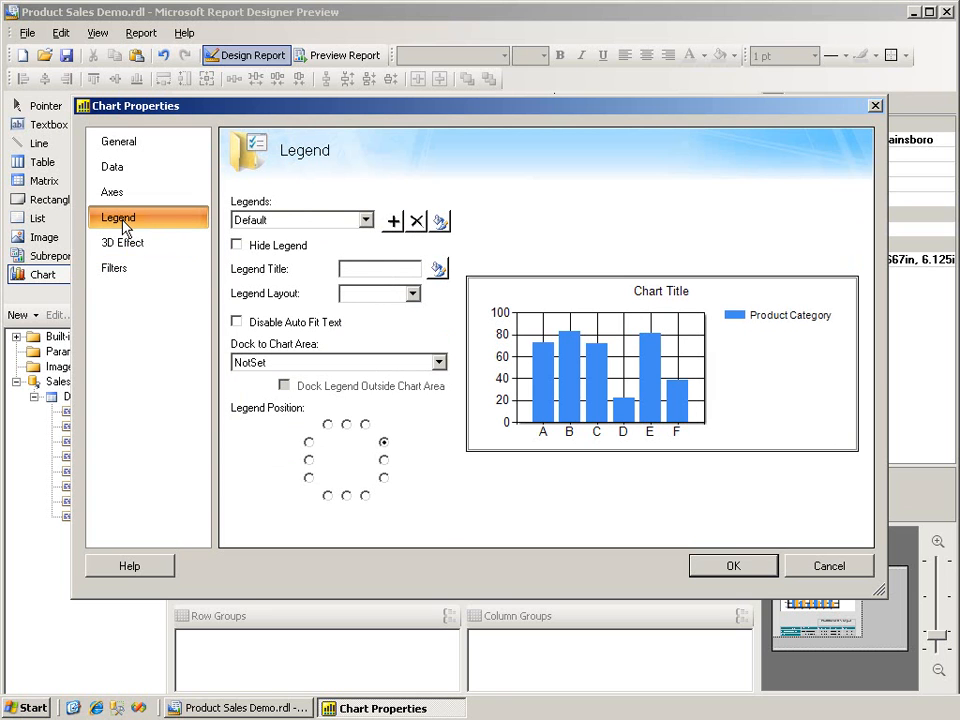
left_click(346, 495)
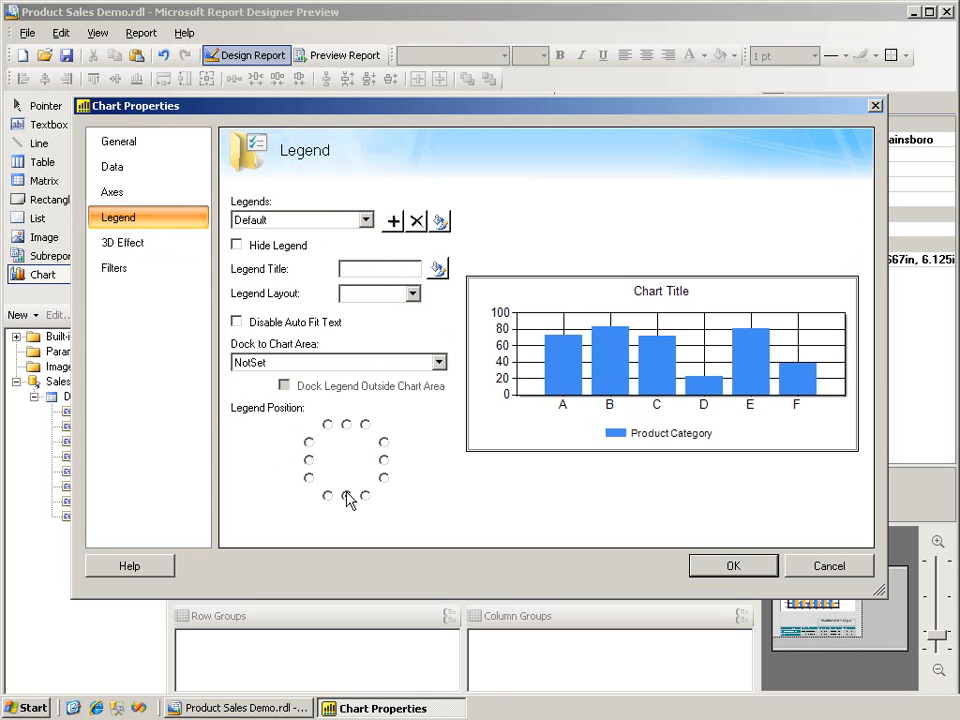
left_click(733, 568)
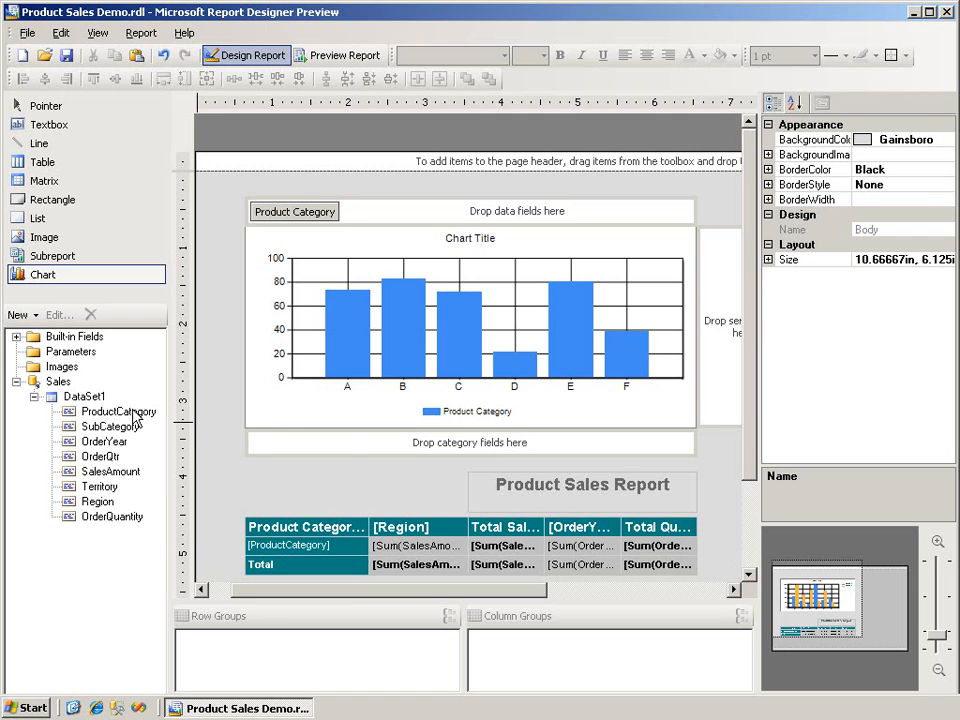
Add ProductCategory as the chart's category field and SalesAmount as a second data field beside Product Category
left_click_drag(133, 414, 266, 440)
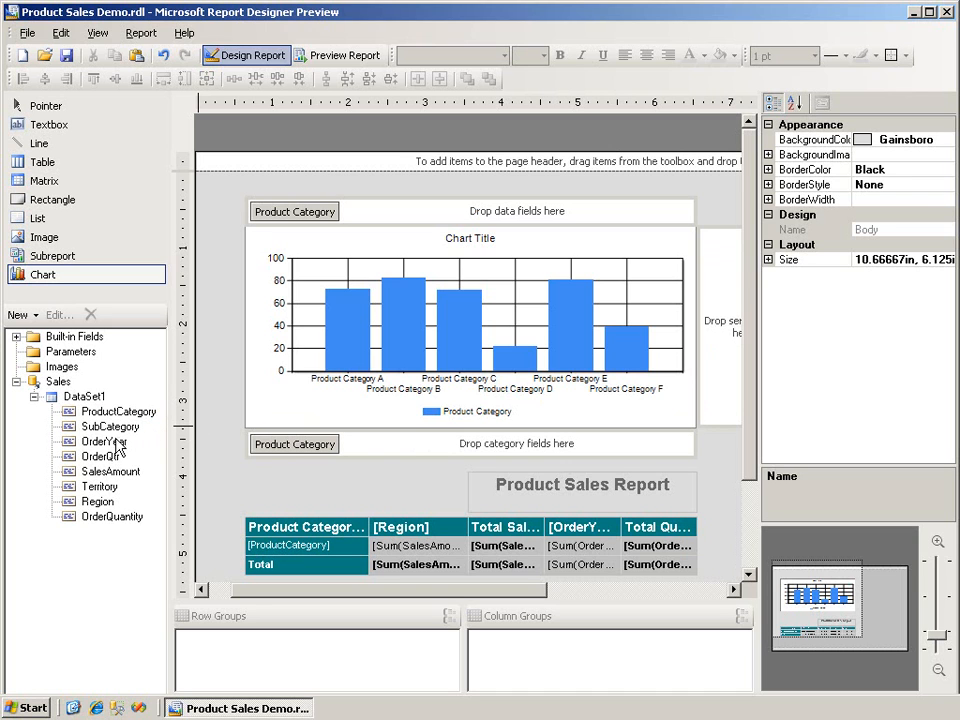
left_click(112, 472)
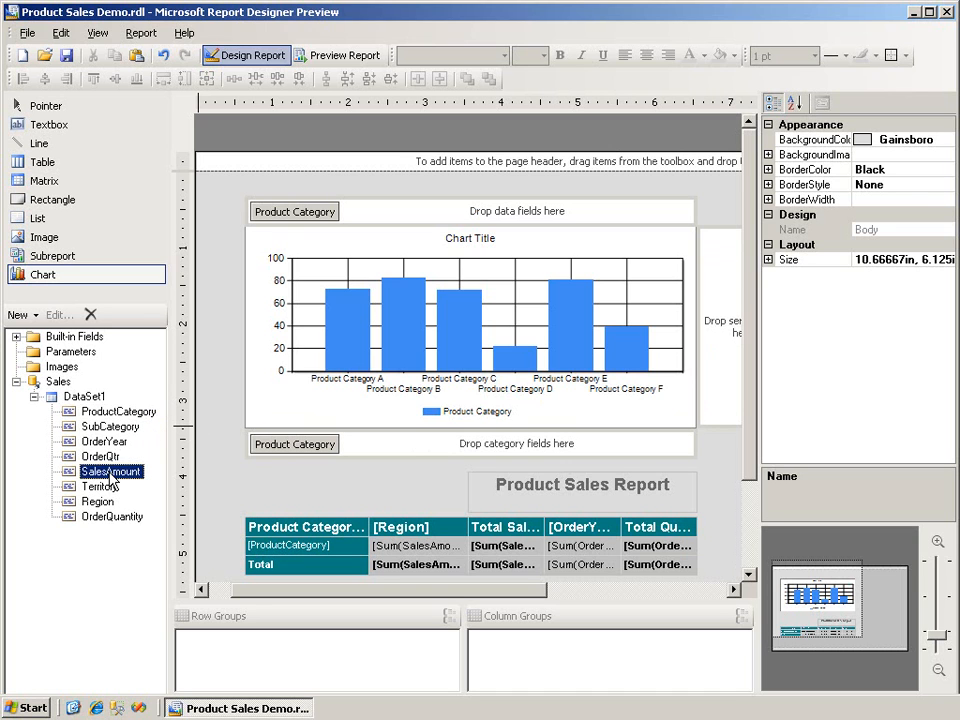
left_click_drag(112, 479, 373, 434)
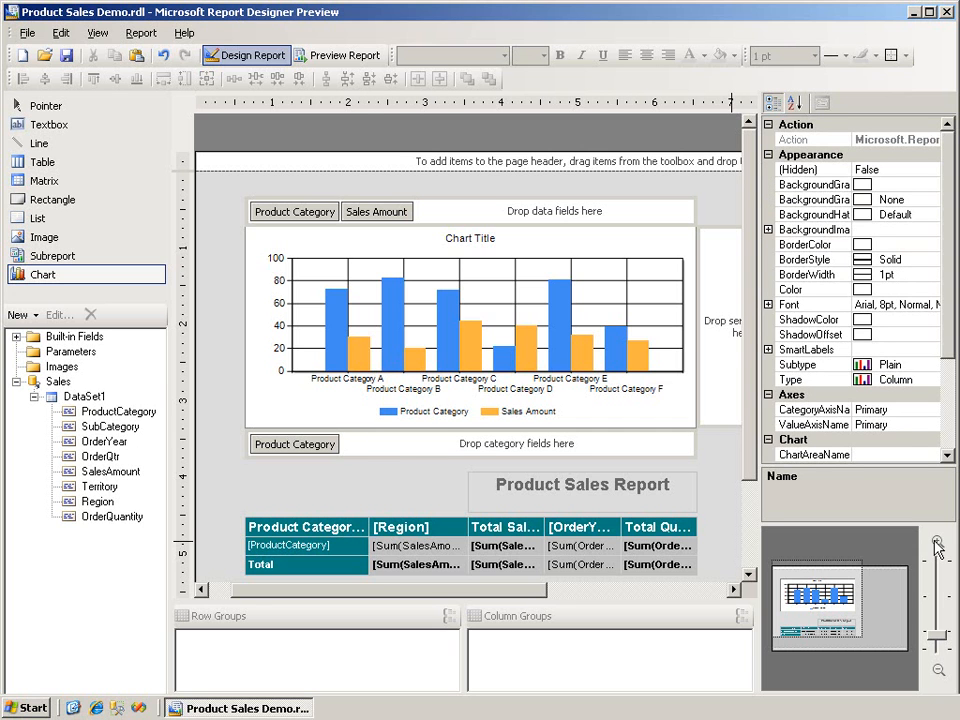
Change the chart title's caption to Product Sales, and preview the report before returning to the report design
left_click_drag(933, 638, 934, 623)
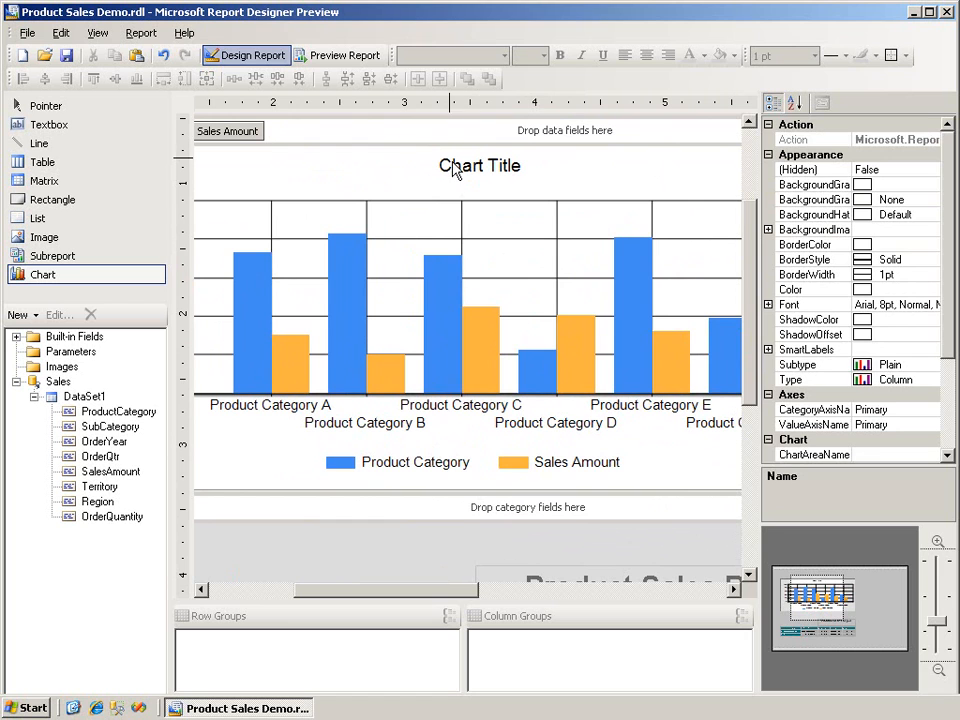
left_click(454, 170)
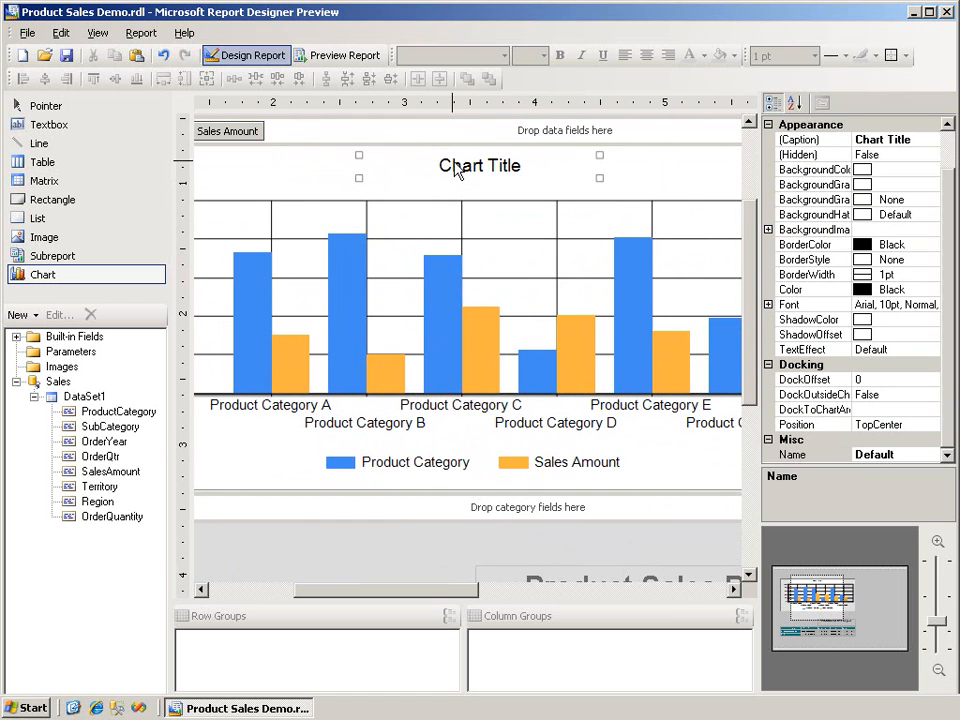
left_click(916, 139)
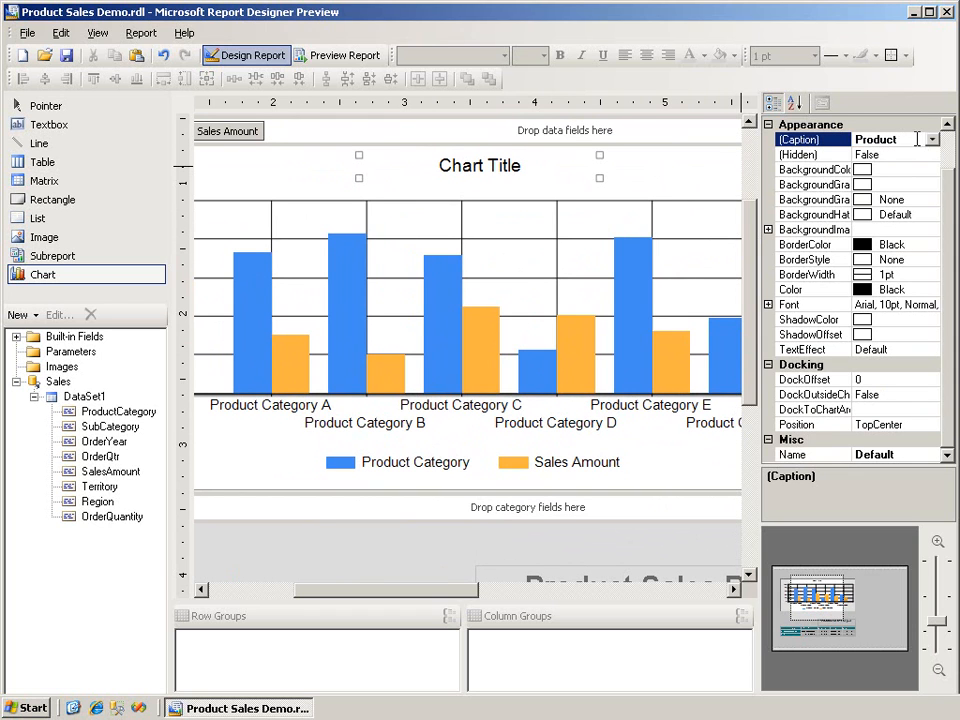
type("les")
key("Return")
left_click_drag(942, 622, 940, 643)
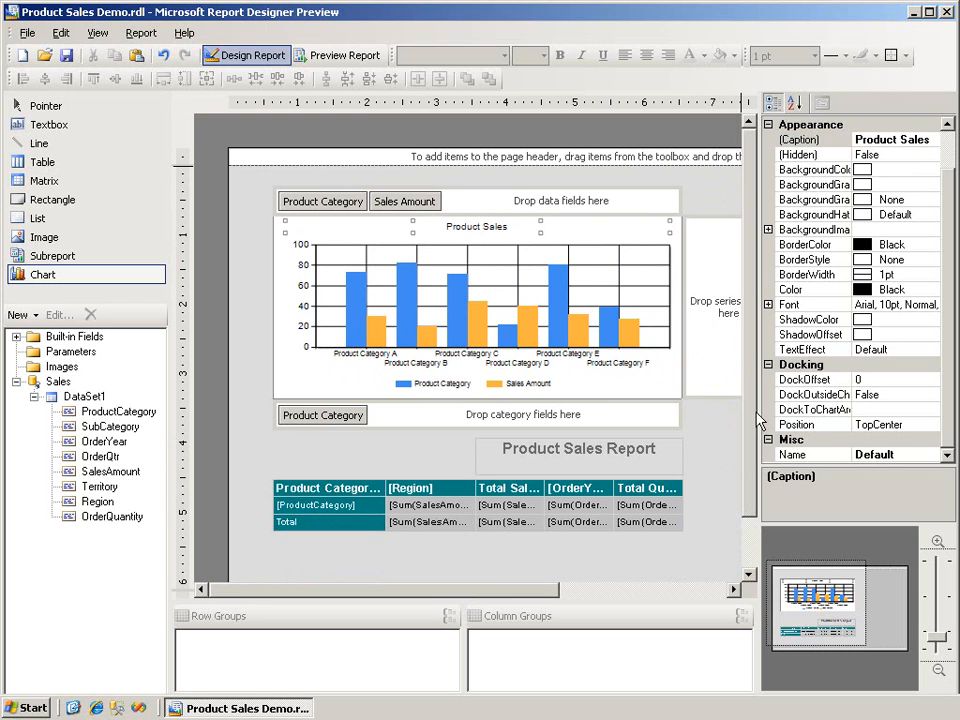
left_click(367, 62)
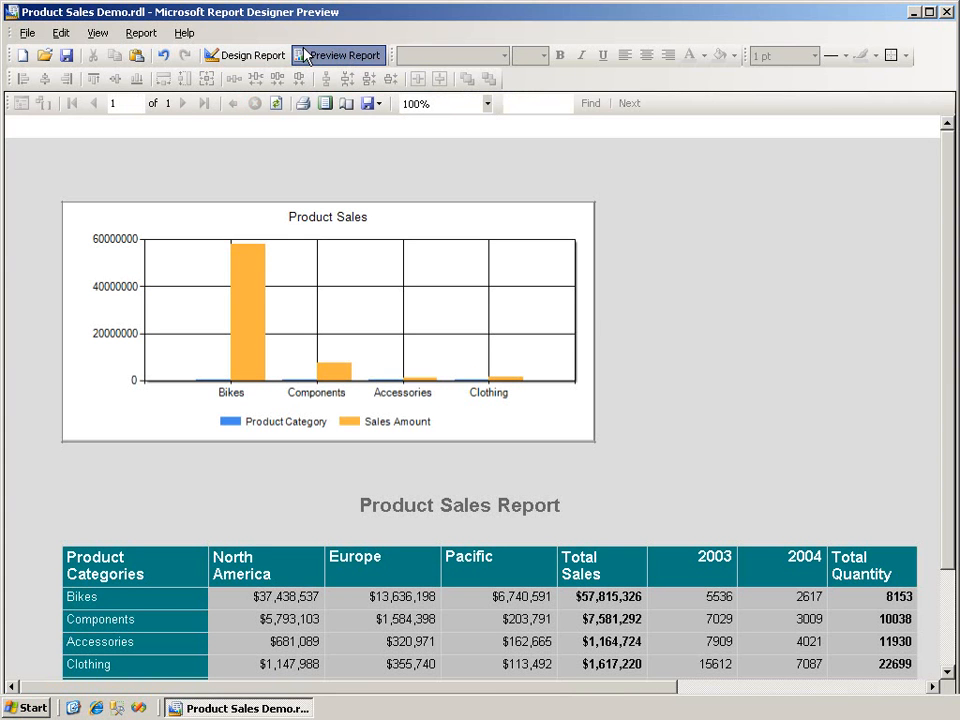
left_click(250, 55)
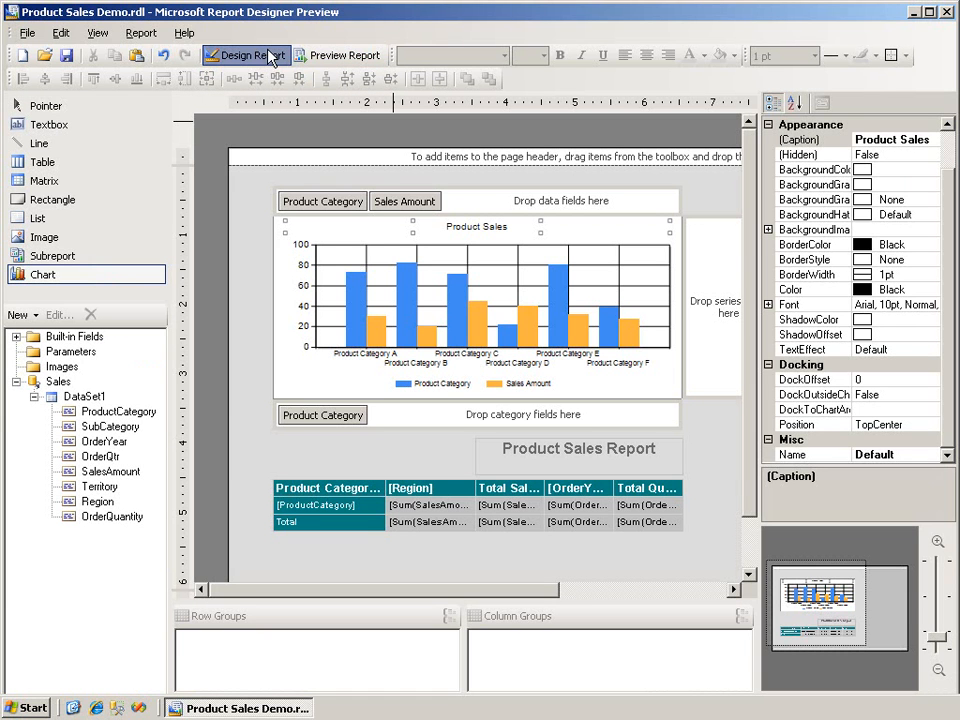
Open the appearance settings of the chart's Sales Amount series and choose a gradient fill with PaleTurquoise as the start color
right_click(408, 206)
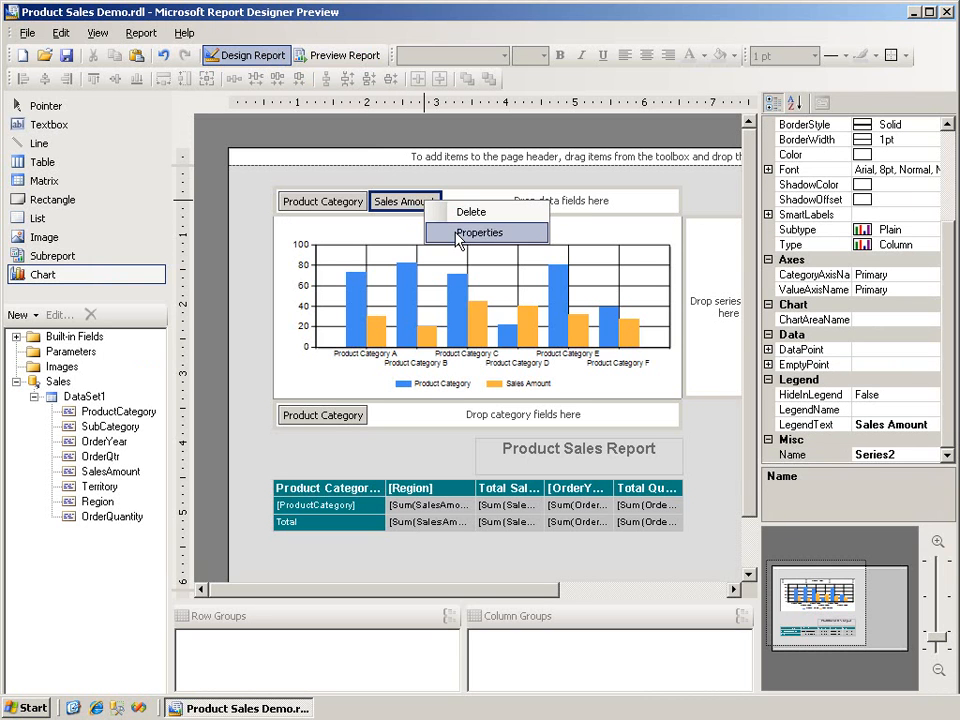
left_click(458, 233)
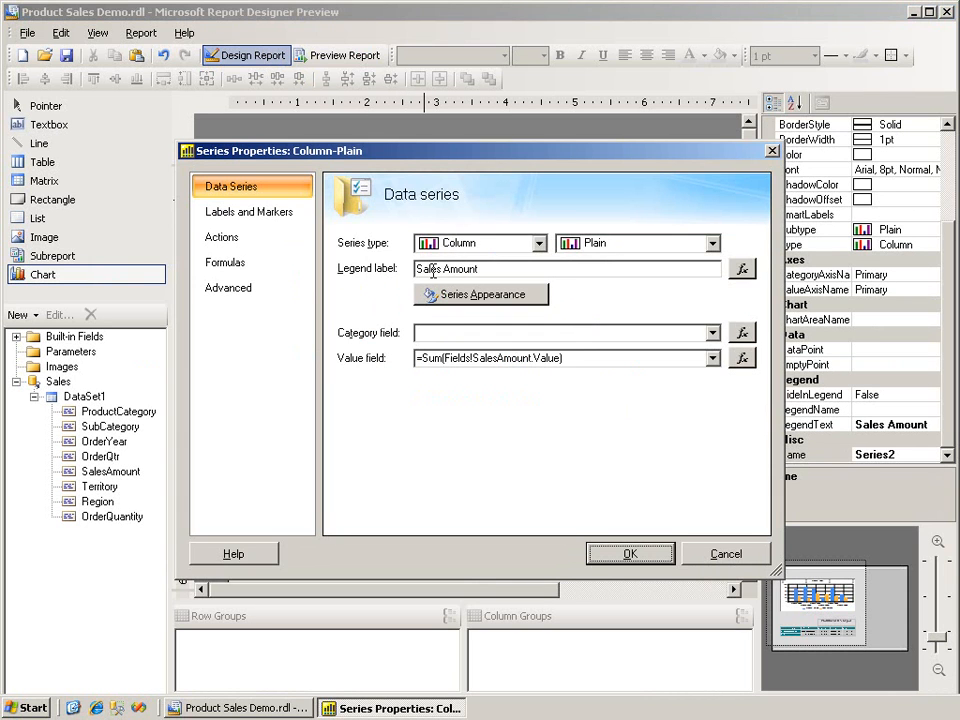
left_click(540, 245)
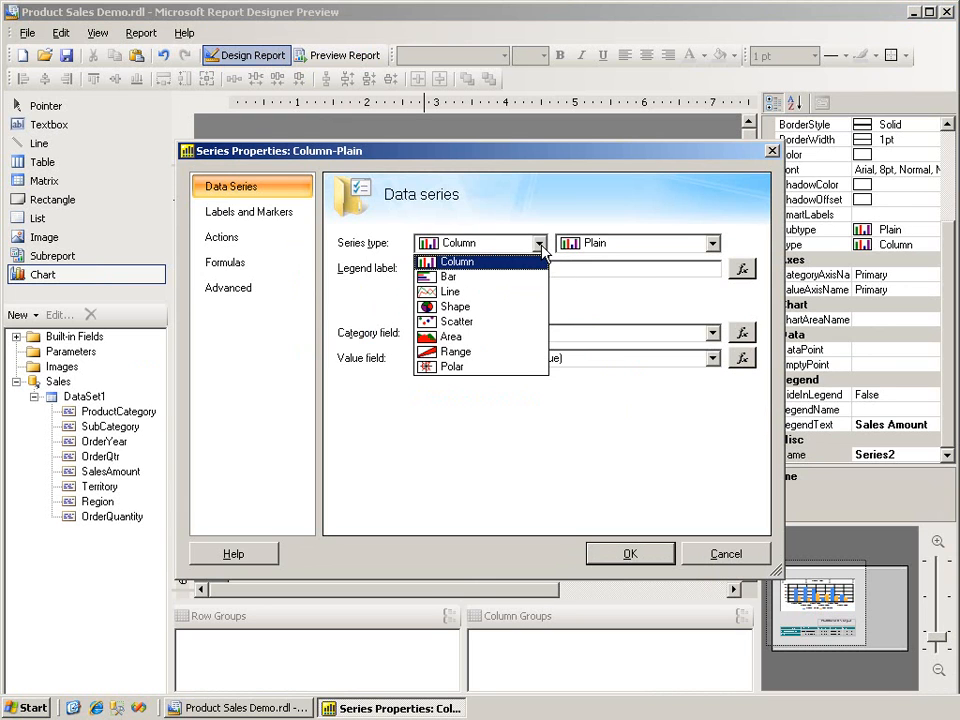
left_click(540, 248)
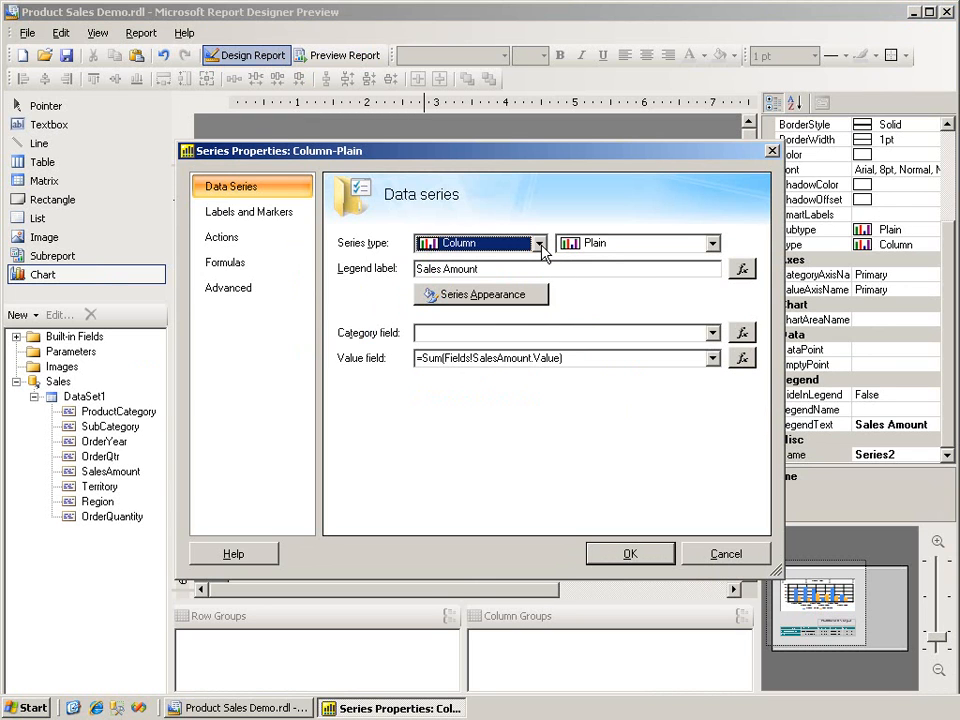
left_click(506, 298)
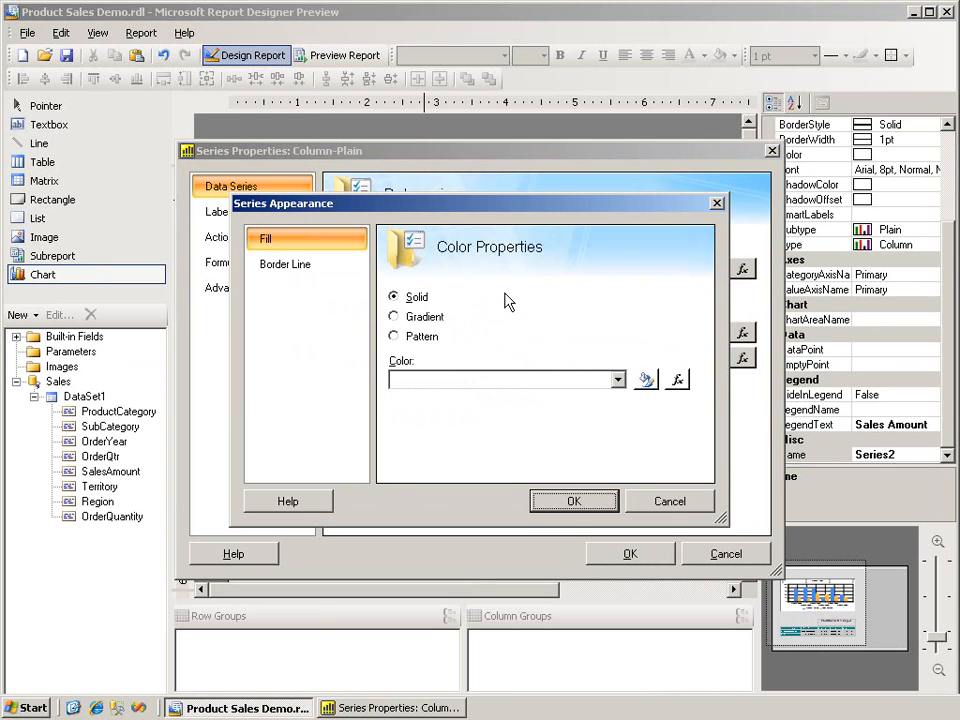
left_click(393, 317)
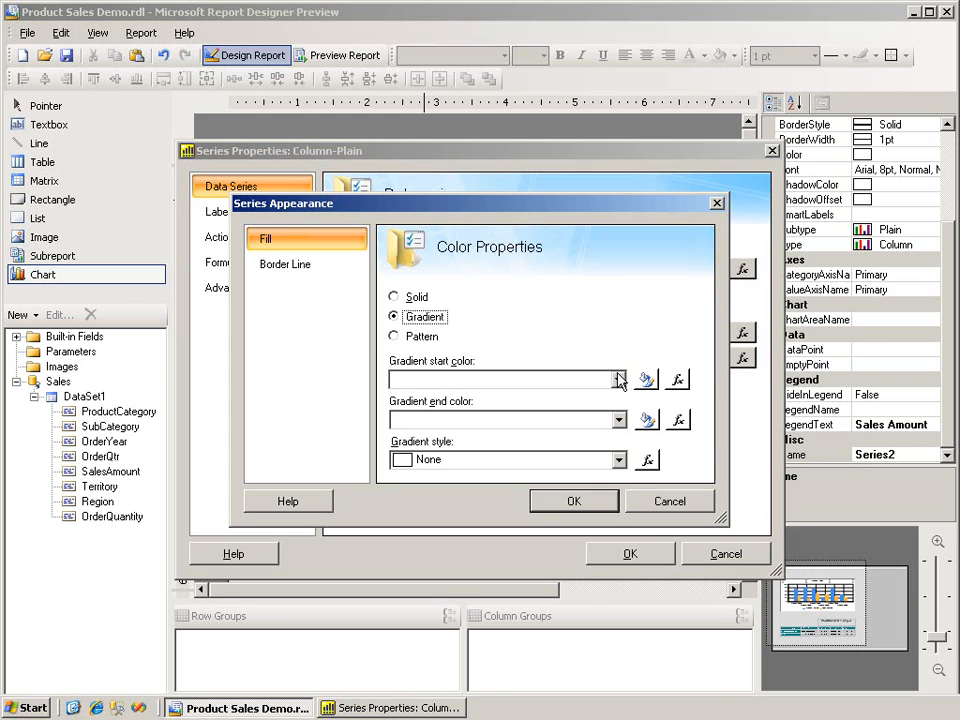
left_click(619, 380)
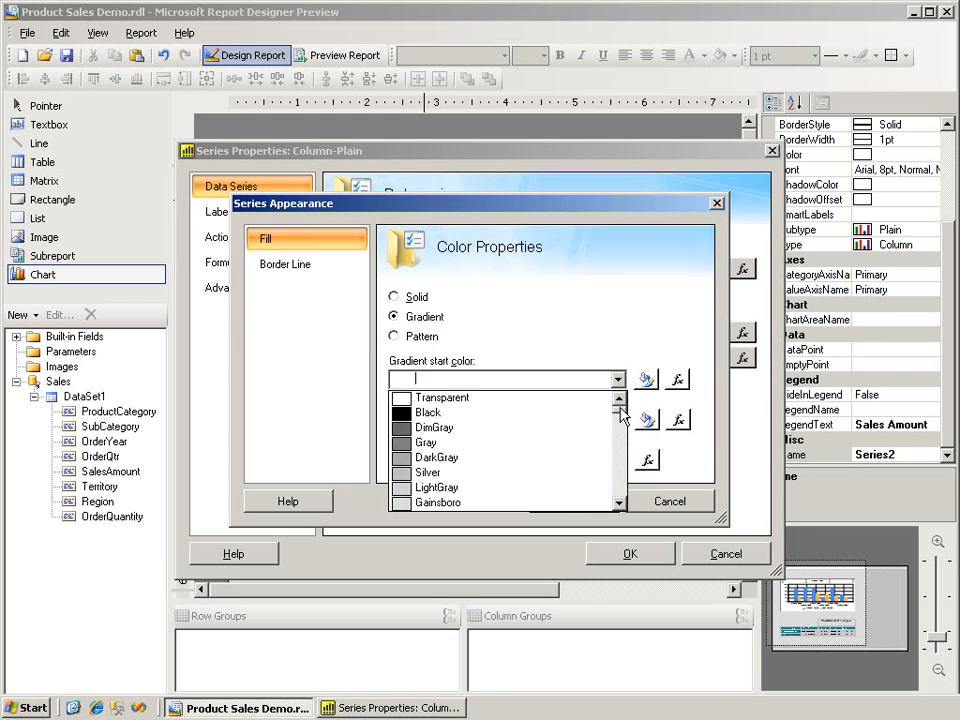
left_click_drag(621, 417, 619, 469)
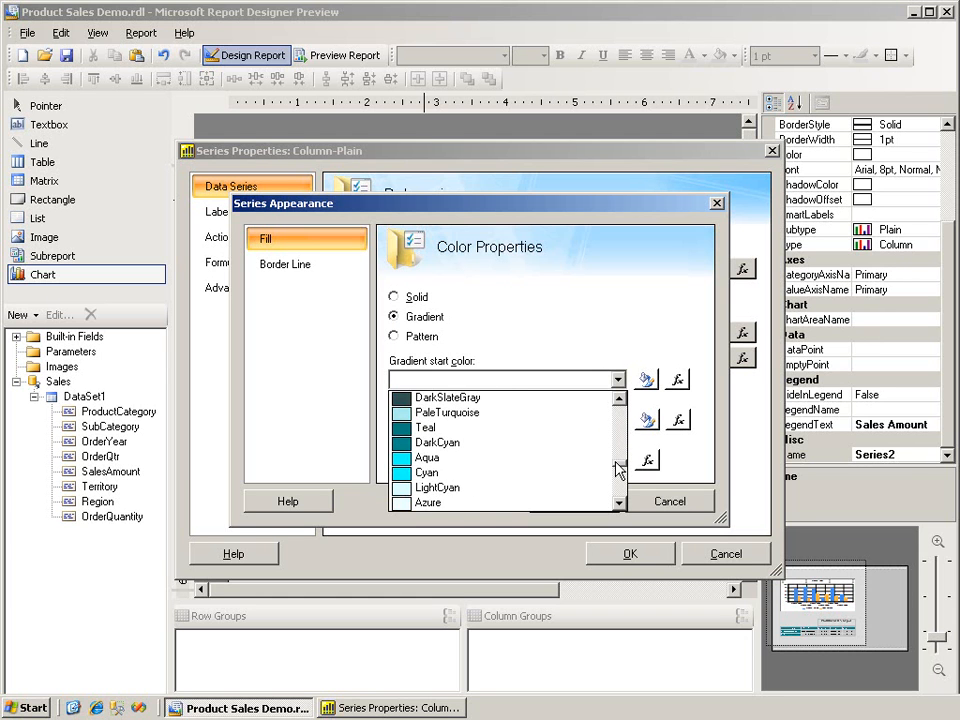
left_click(483, 413)
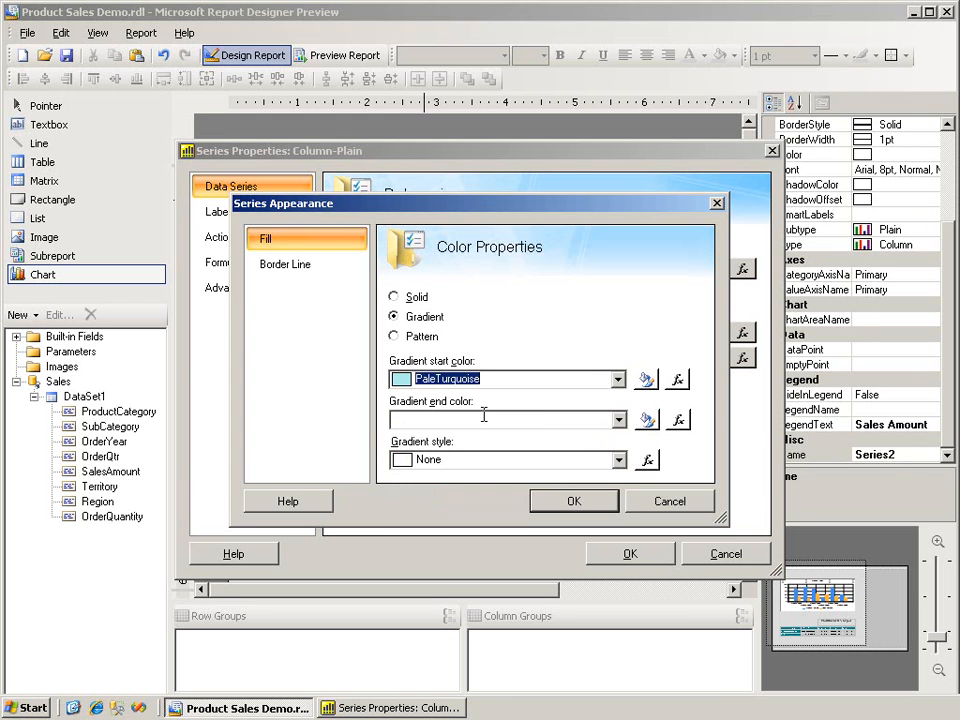
Set the Sales Amount series gradient's end color to Teal and its gradient style to TopBottom
left_click(619, 420)
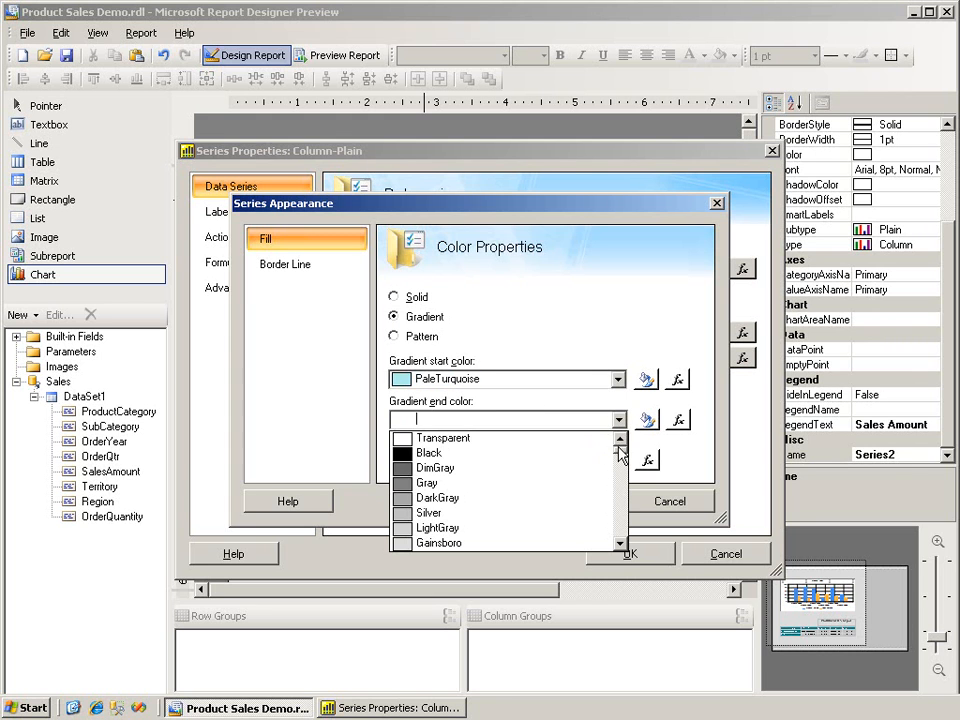
left_click_drag(620, 452, 619, 506)
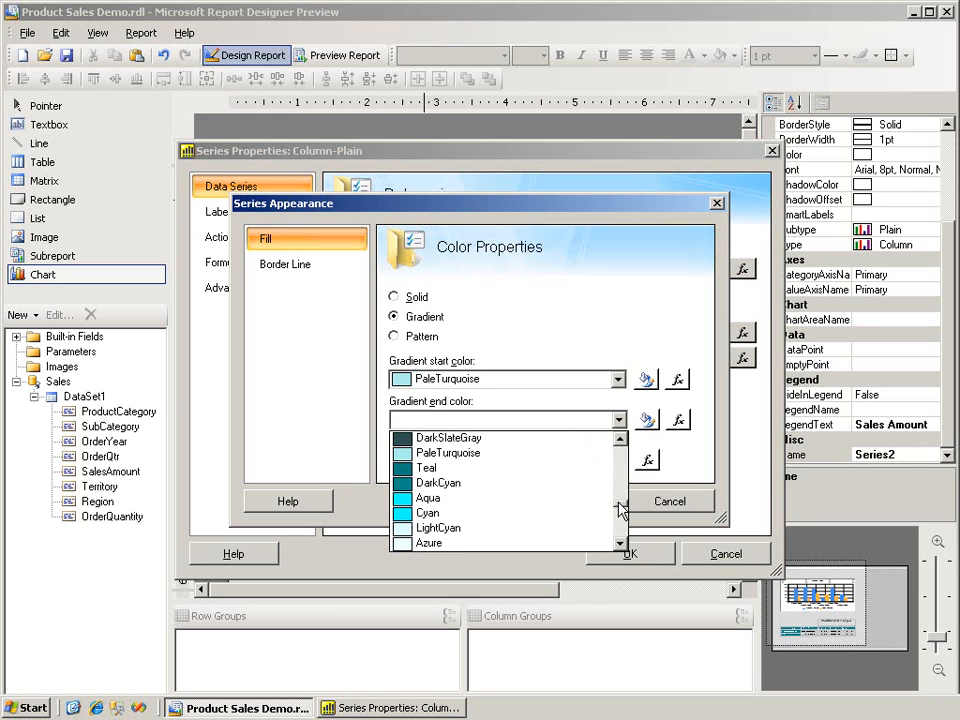
left_click(490, 469)
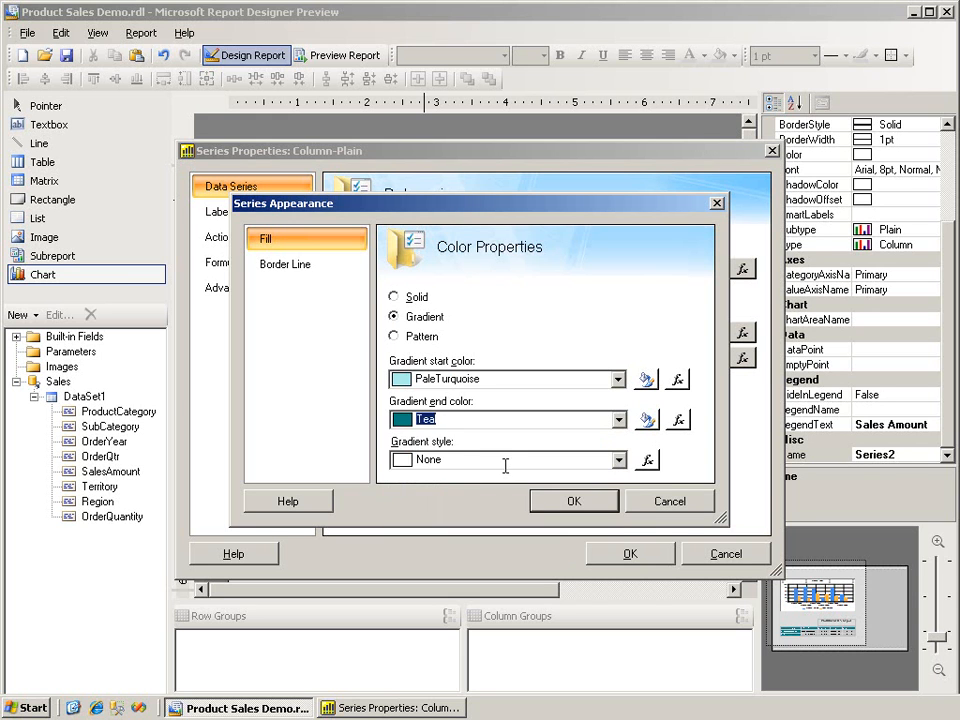
left_click(619, 460)
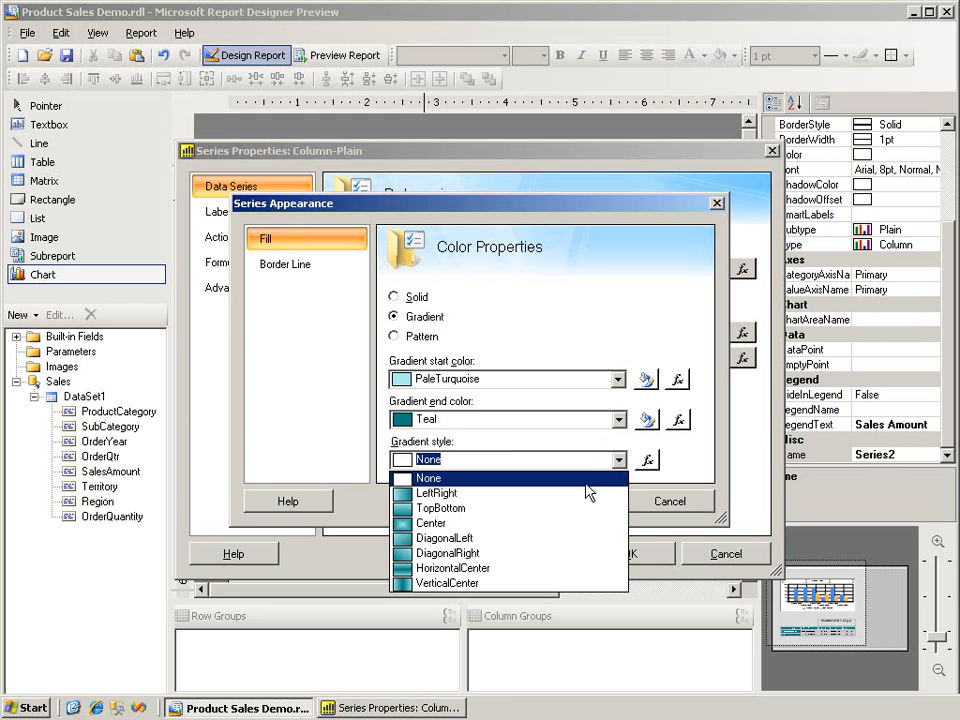
left_click(567, 508)
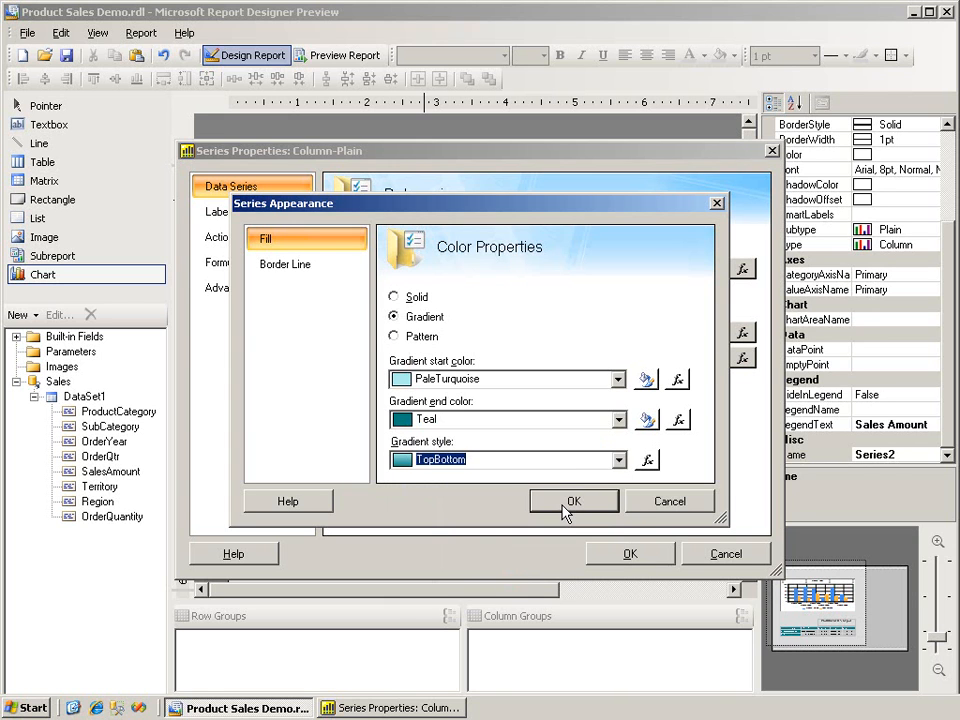
Apply the Sales Amount series properties and preview the report with the restyled columns, returning to the report design
left_click(565, 510)
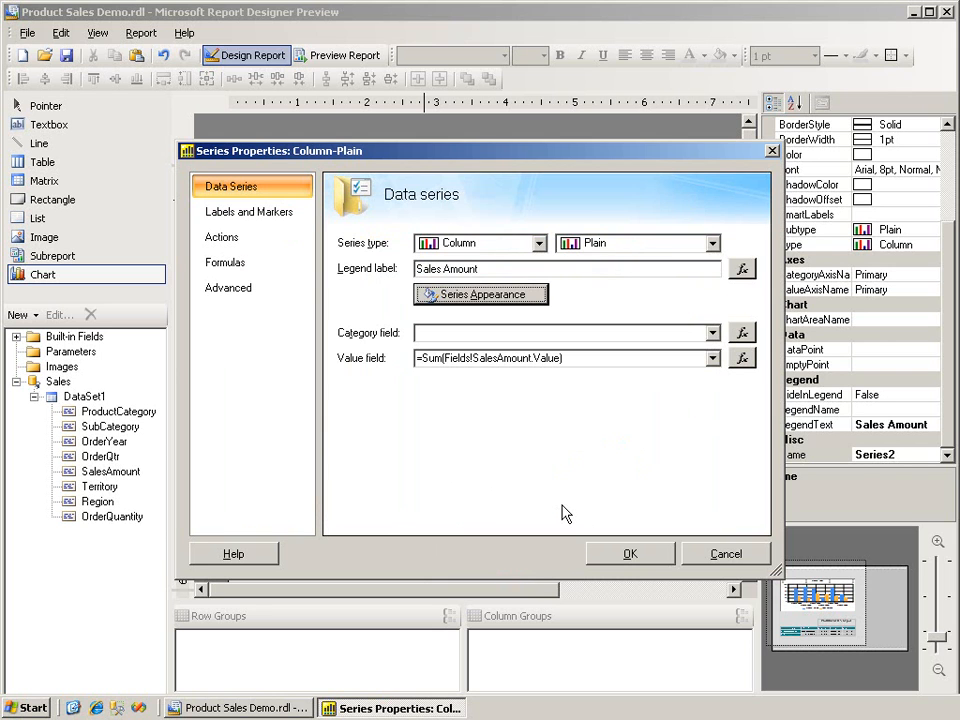
left_click(637, 558)
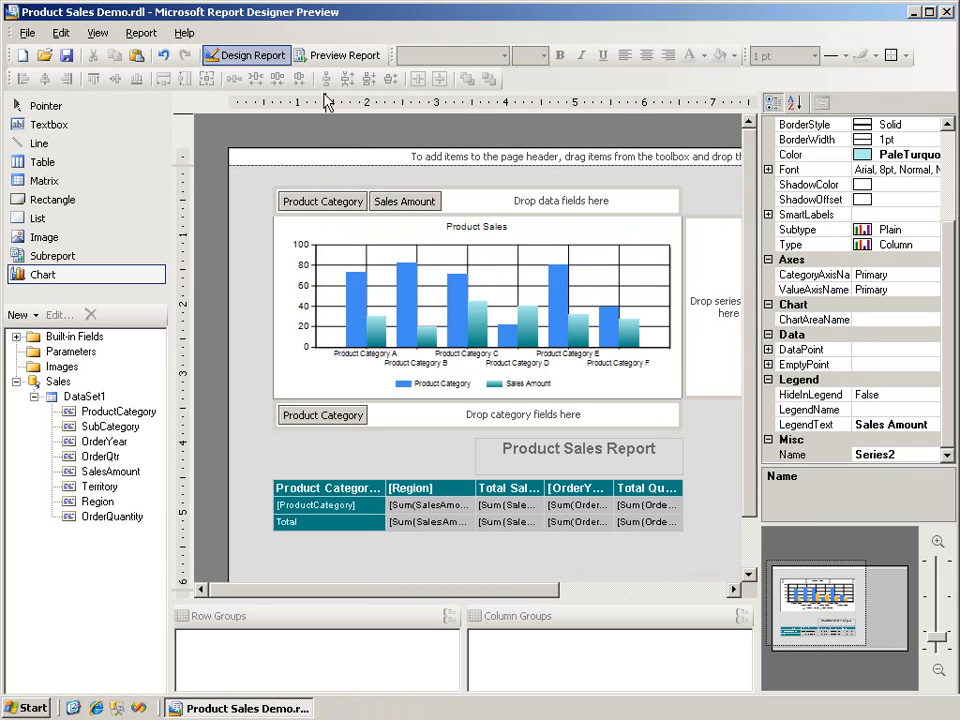
left_click(338, 56)
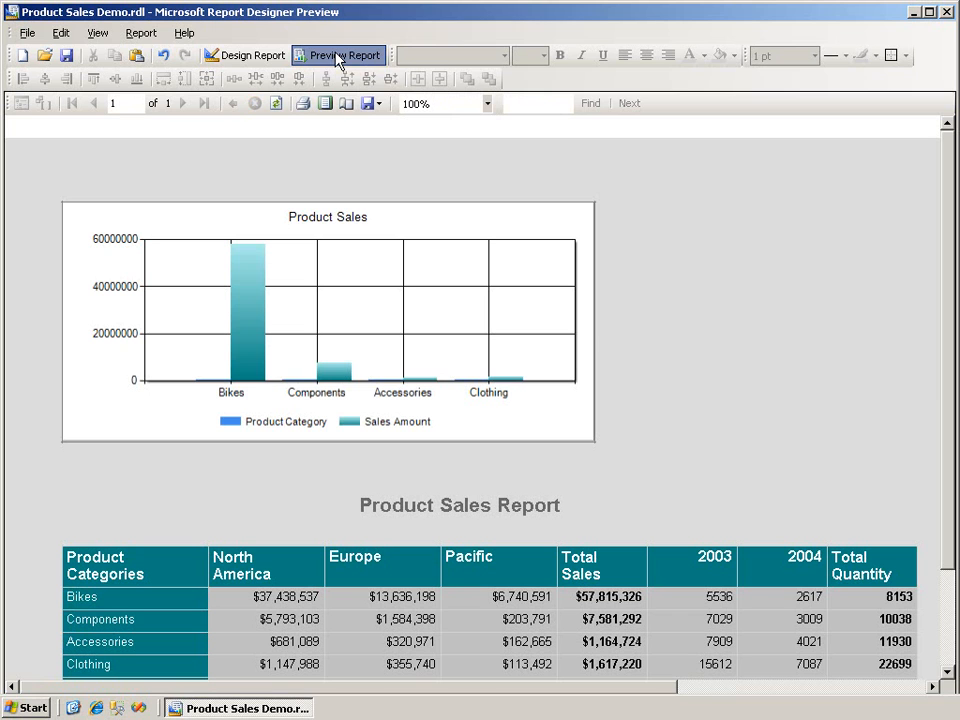
left_click(270, 60)
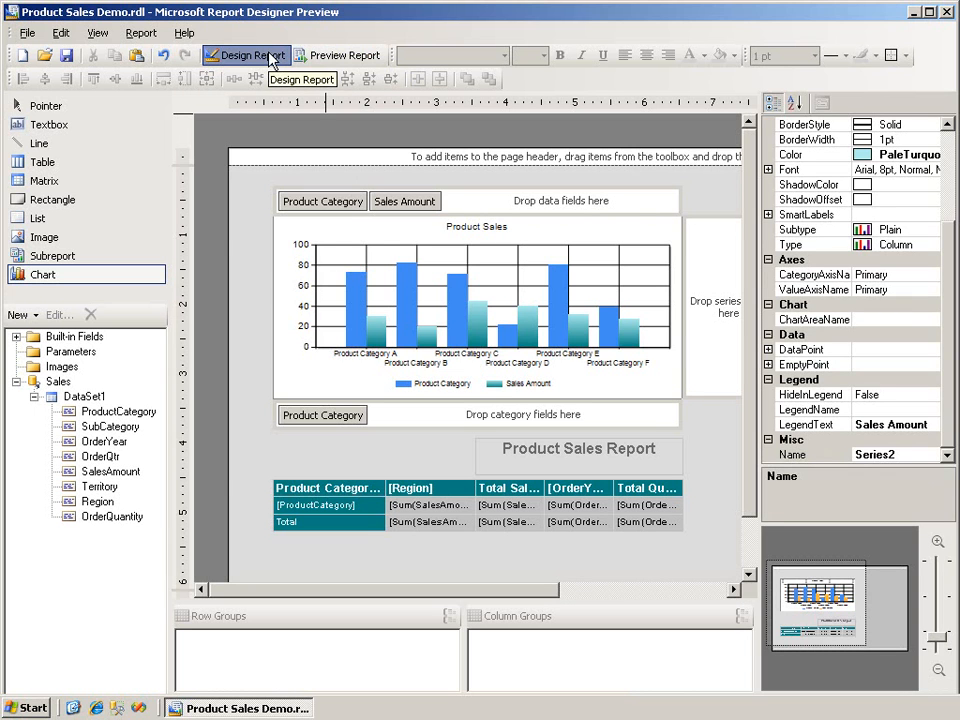